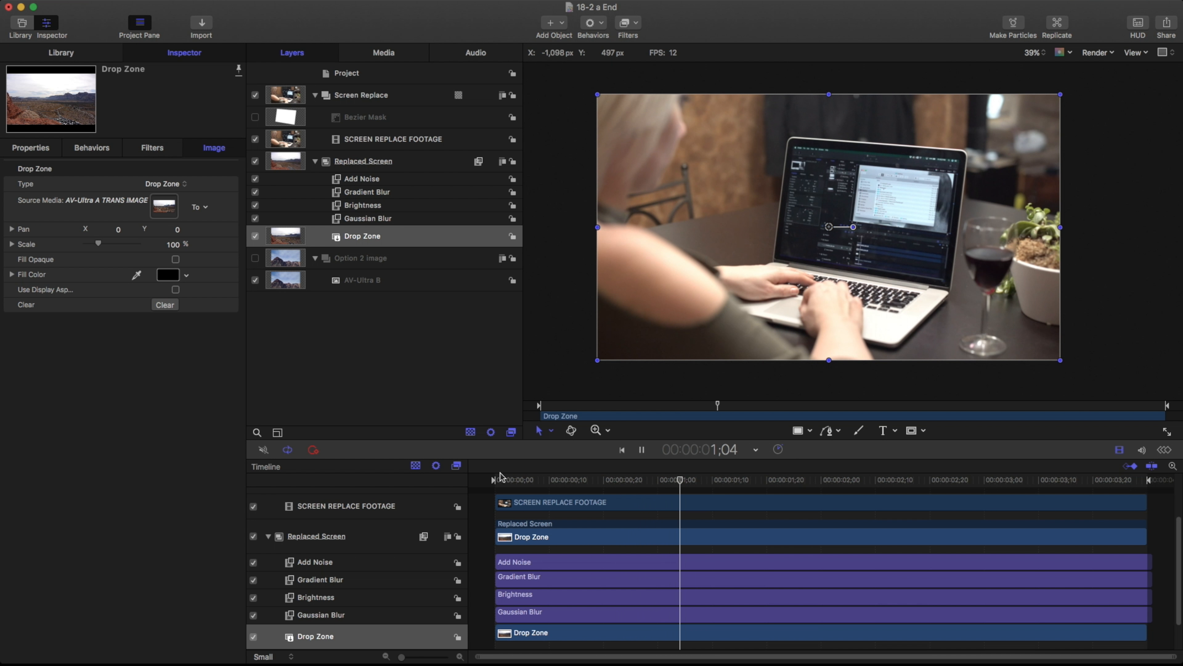
# Step: Review the end of 4 point trackers END.mov, return to Apple Motion and toggle the Bezier Mask in the finished project
pyautogui.moveTo(999, 649)
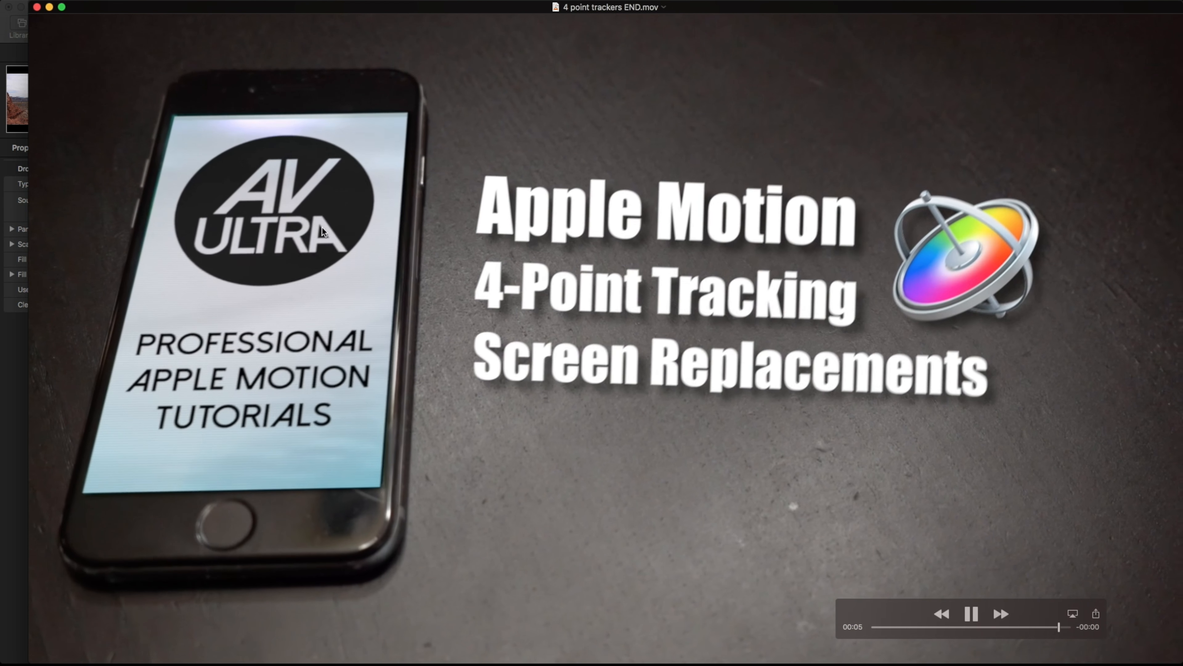
pyautogui.moveTo(1045, 627); pyautogui.dragTo(966, 606)
pyautogui.click(4, 46)
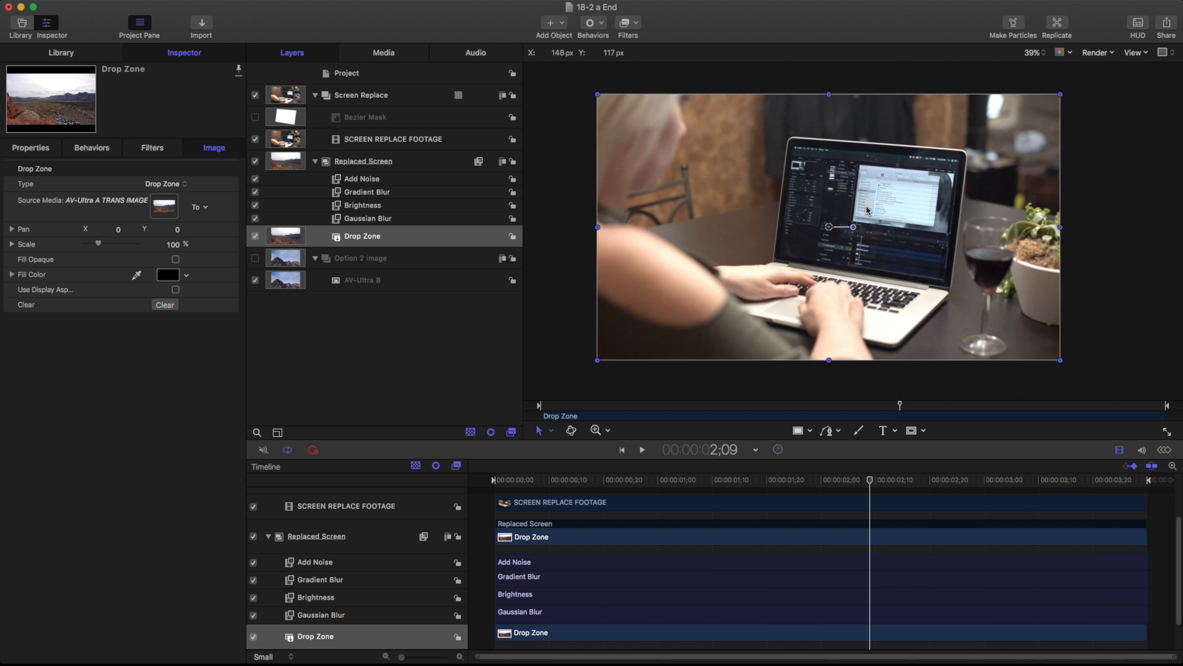
pyautogui.click(255, 117)
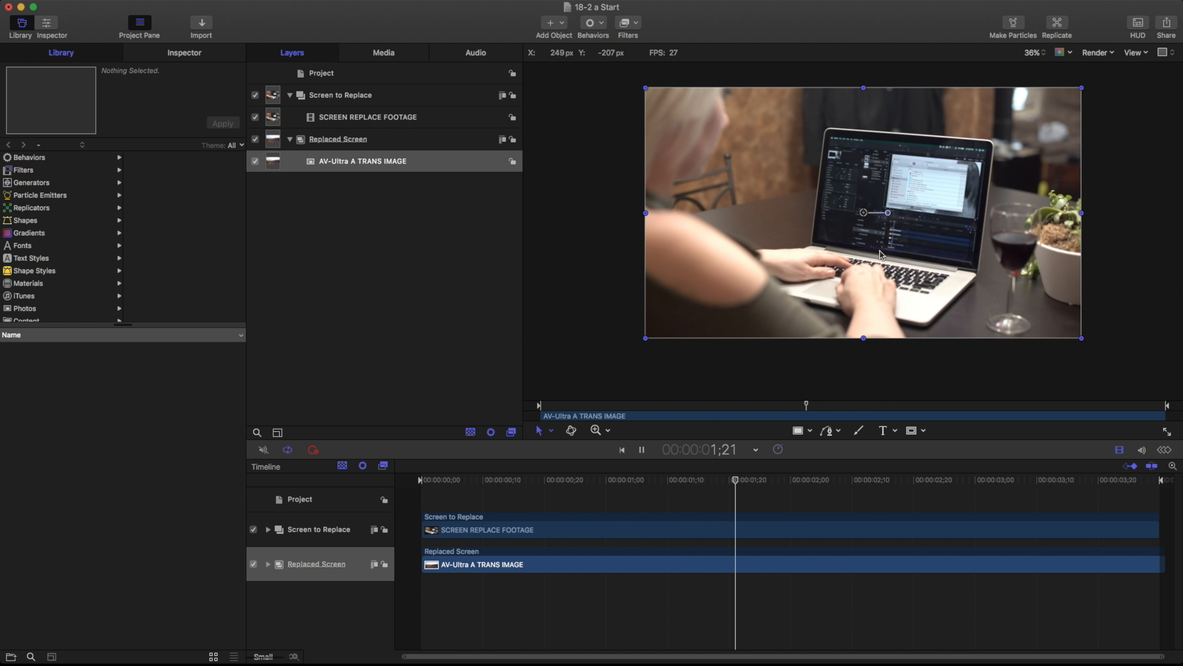
# Step: Pause playback at 3;11 and draw a four-point Bezier mask on SCREEN REPLACE FOOTAGE around the laptop screen's edges
pyautogui.press('space')
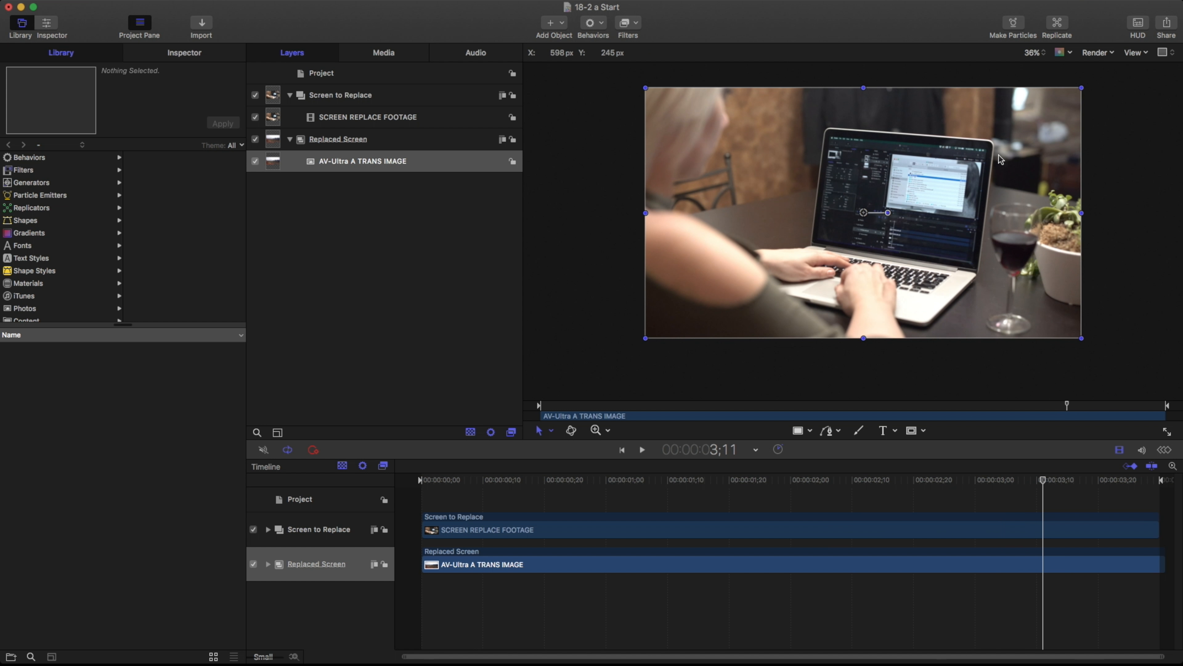
pyautogui.click(373, 122)
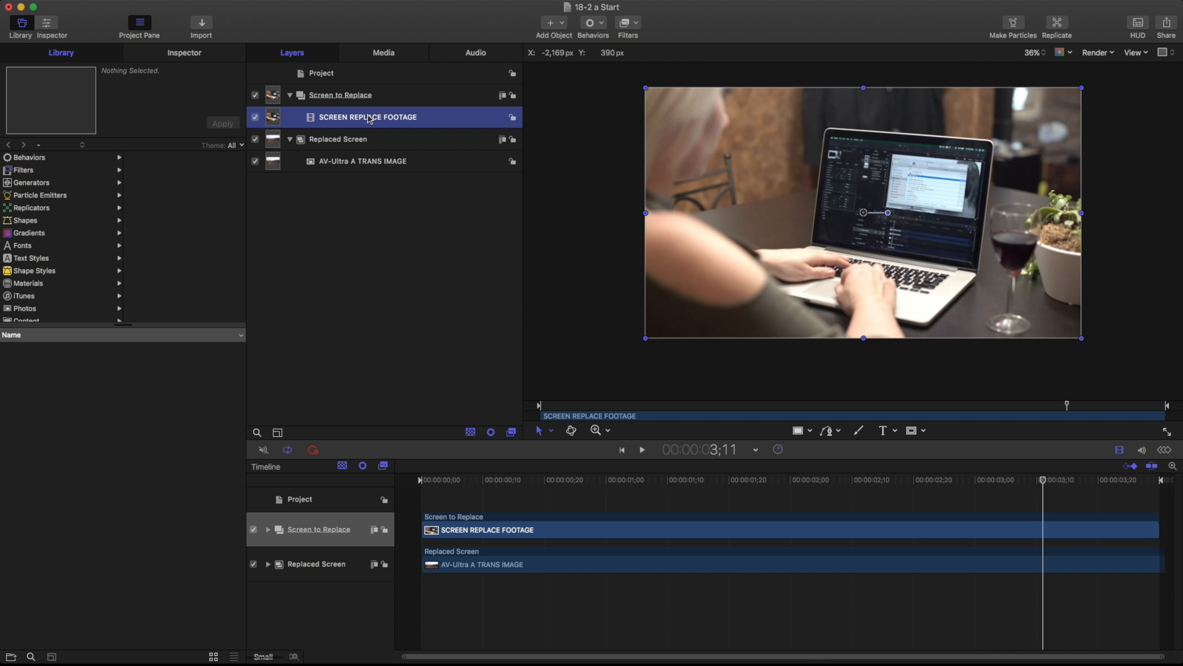
pyautogui.click(316, 98)
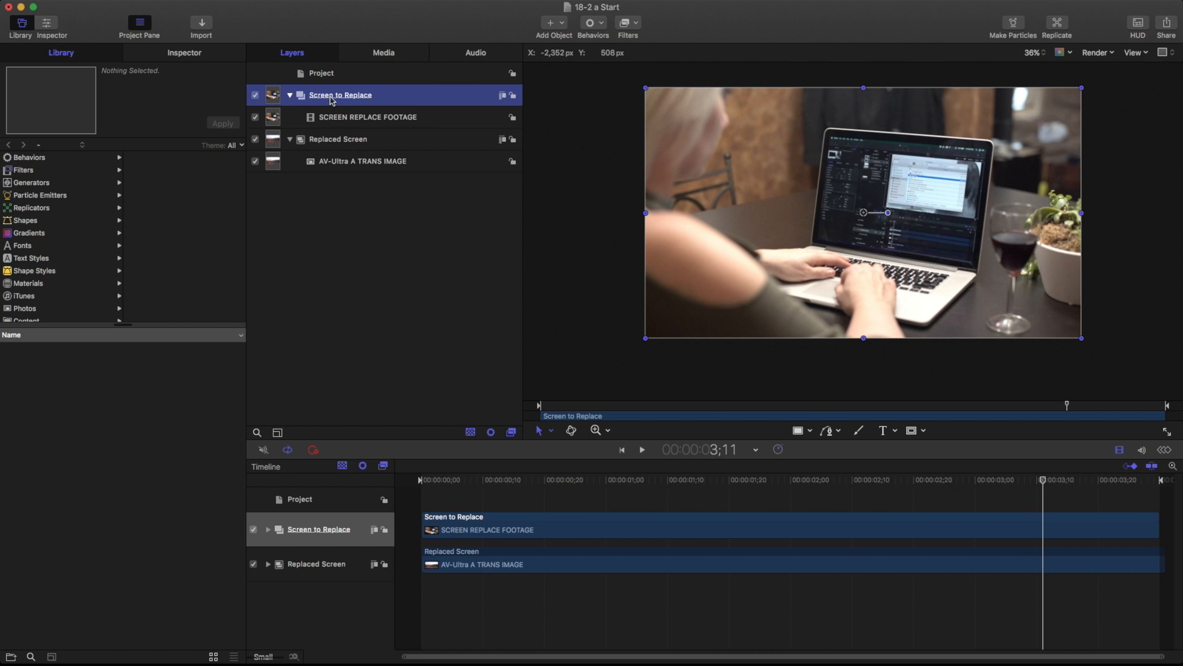
pyautogui.click(330, 120)
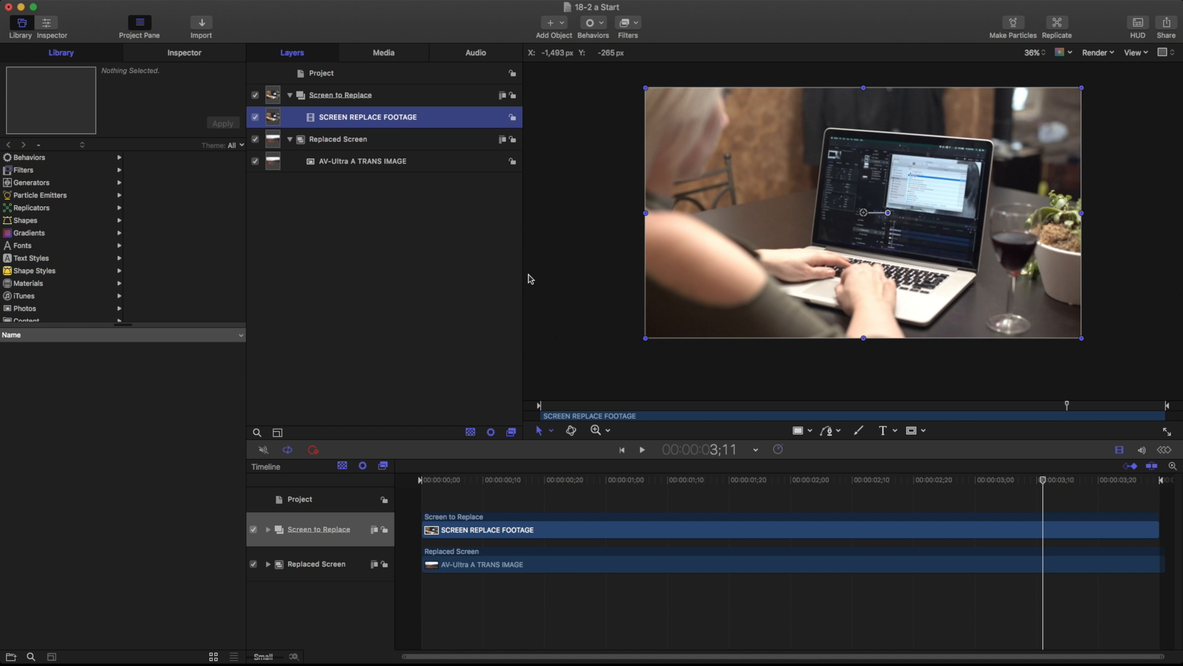
pyautogui.click(912, 432)
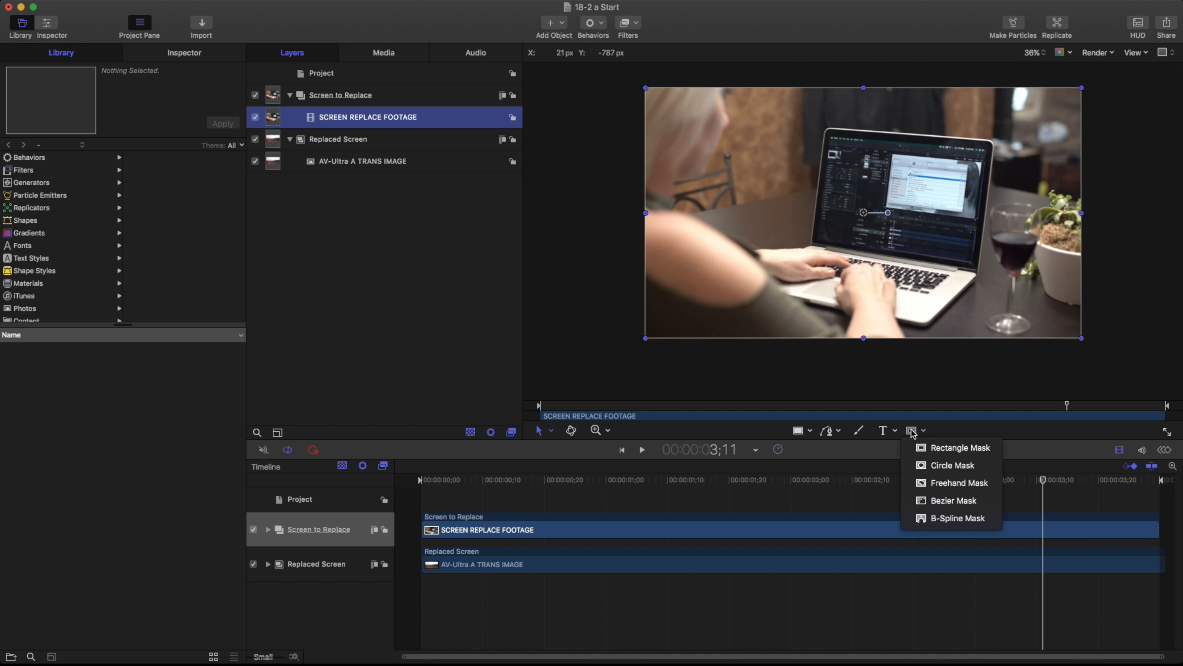
pyautogui.click(937, 500)
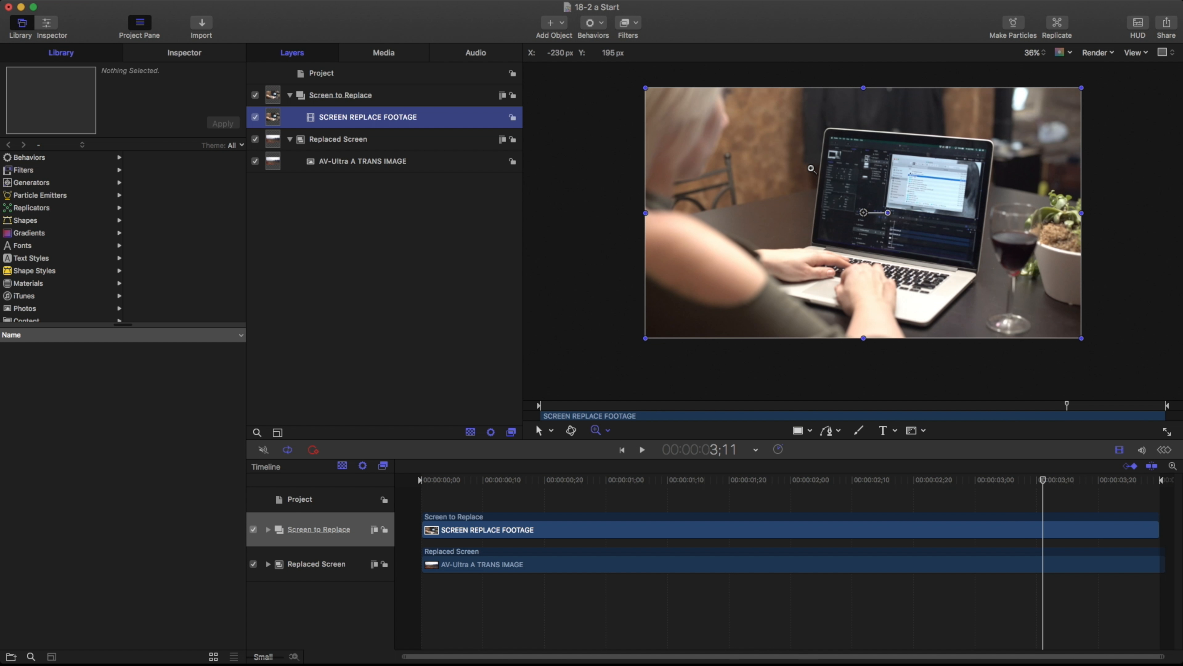
pyautogui.scroll(5, 806, 170)
pyautogui.moveTo(894, 136); pyautogui.dragTo(977, 122)
pyautogui.moveTo(977, 122); pyautogui.dragTo(660, 328)
pyautogui.click(641, 156)
pyautogui.moveTo(1078, 224); pyautogui.dragTo(416, 161)
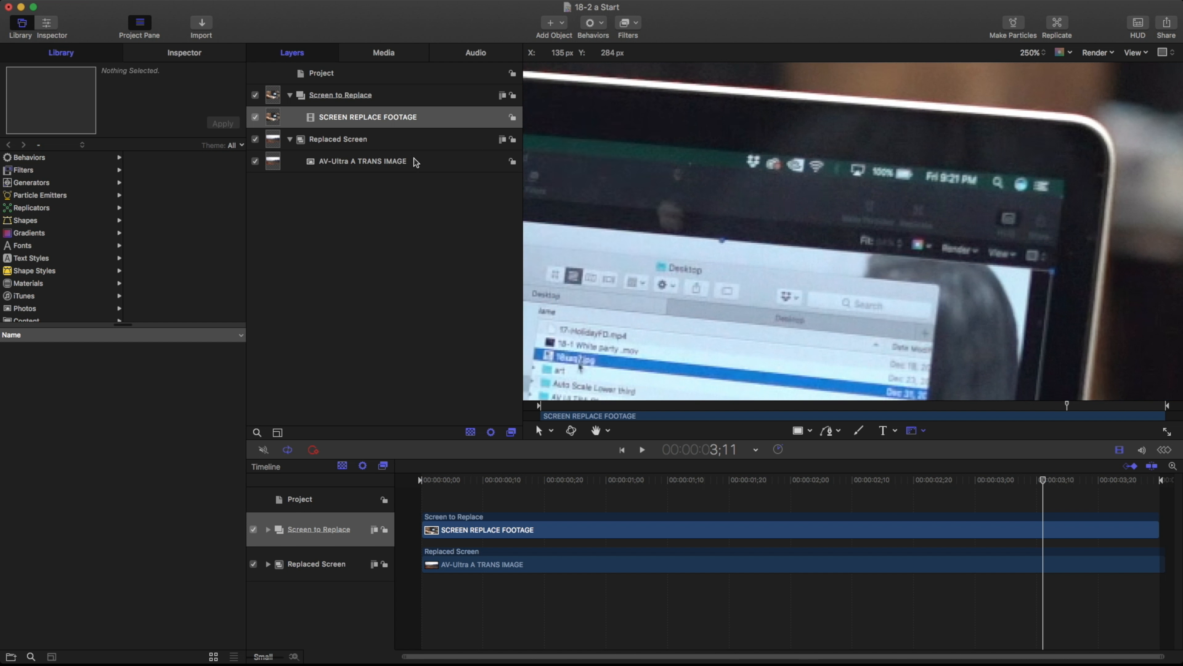
pyautogui.moveTo(964, 392); pyautogui.dragTo(961, 186)
pyautogui.moveTo(601, 208); pyautogui.dragTo(1118, 270)
pyautogui.moveTo(662, 219); pyautogui.dragTo(1083, 317)
pyautogui.click(808, 318)
pyautogui.moveTo(794, 310); pyautogui.dragTo(701, 622)
pyautogui.moveTo(792, 214); pyautogui.dragTo(728, 442)
pyautogui.click(736, 164)
pyautogui.hotkey('shift', 'z')
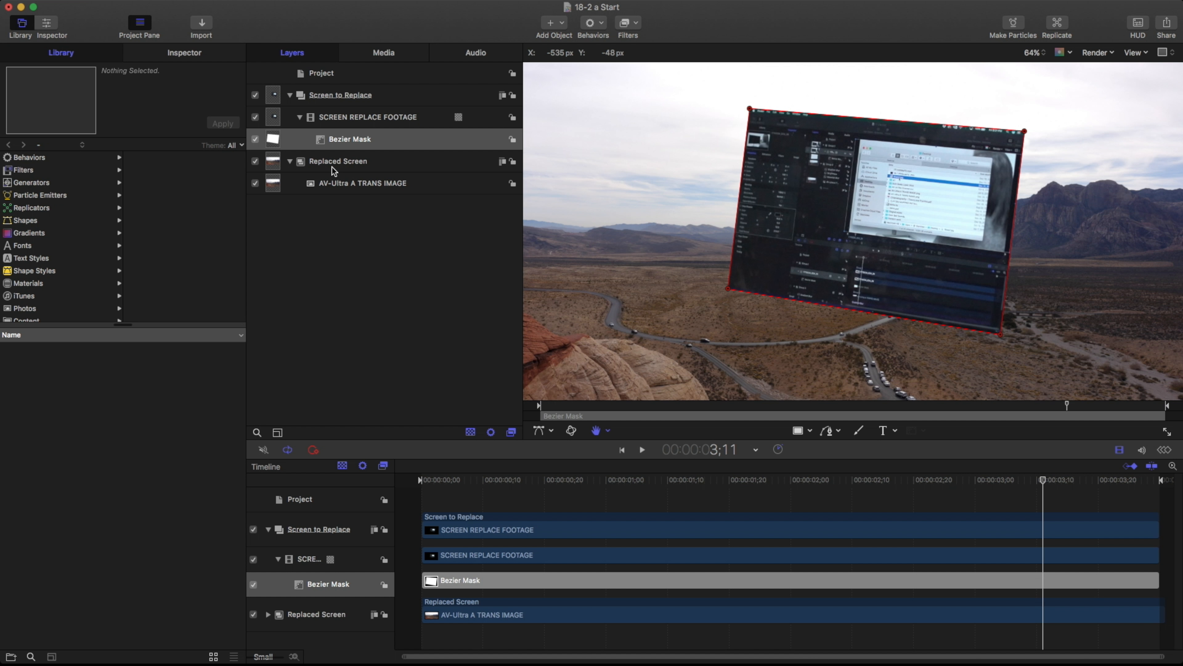
# Step: Invert the Bezier Mask to cut out the laptop screen, hiding the Replaced Screen group while inverting and showing it again
pyautogui.click(255, 161)
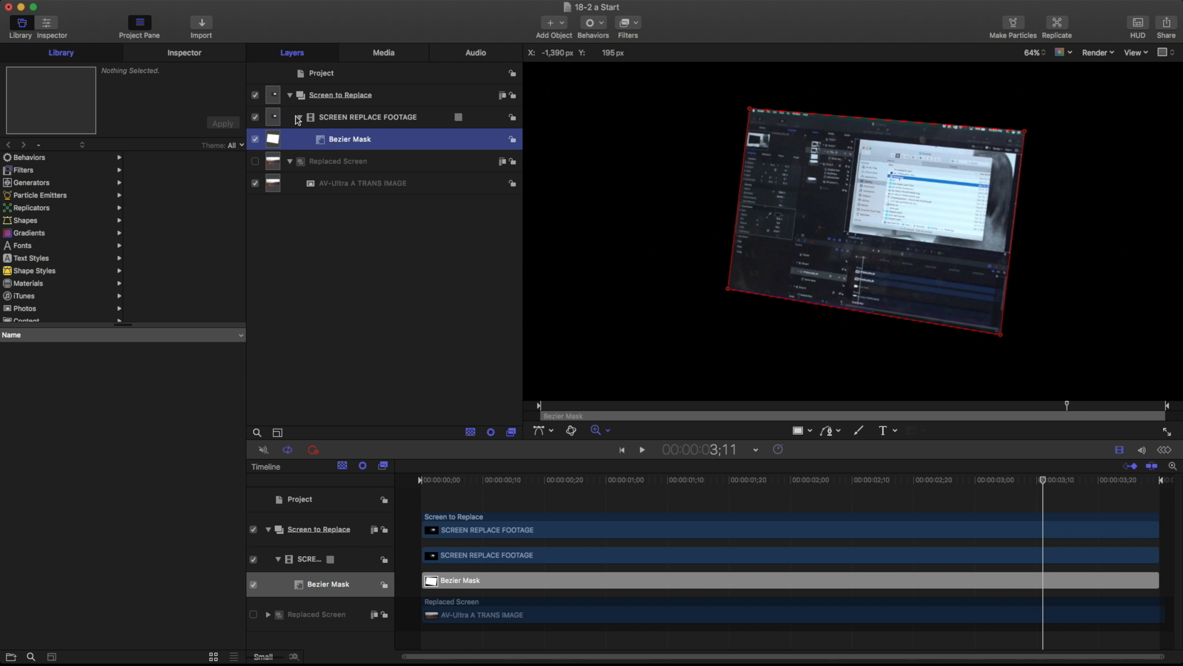
pyautogui.click(188, 54)
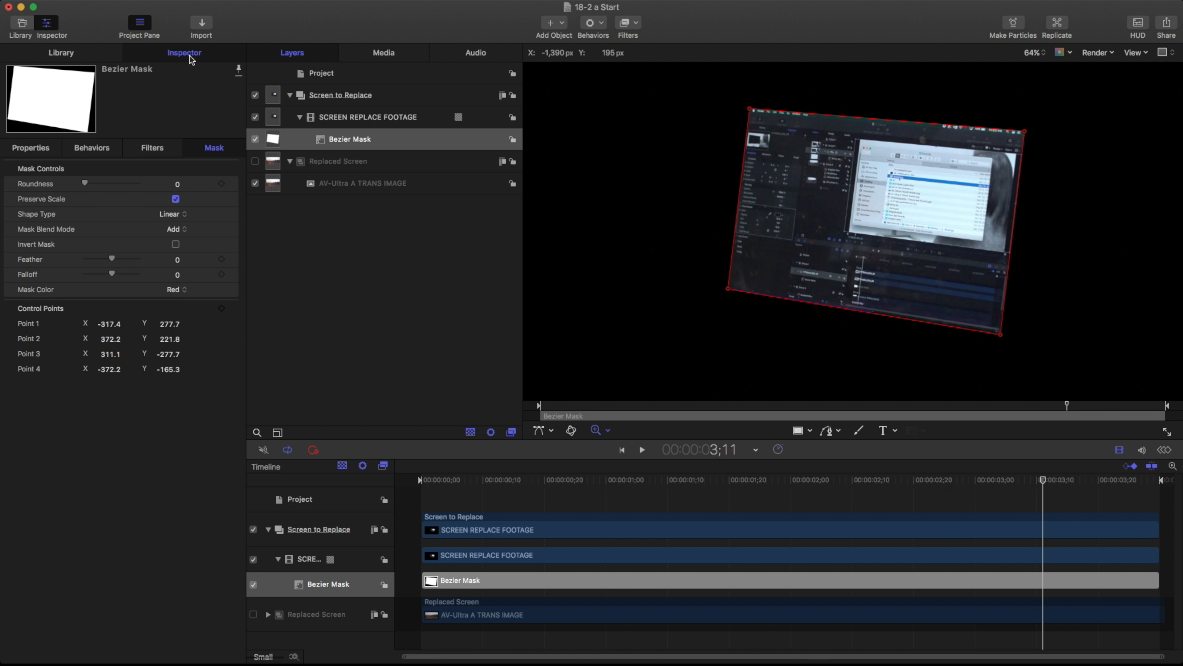
pyautogui.click(175, 244)
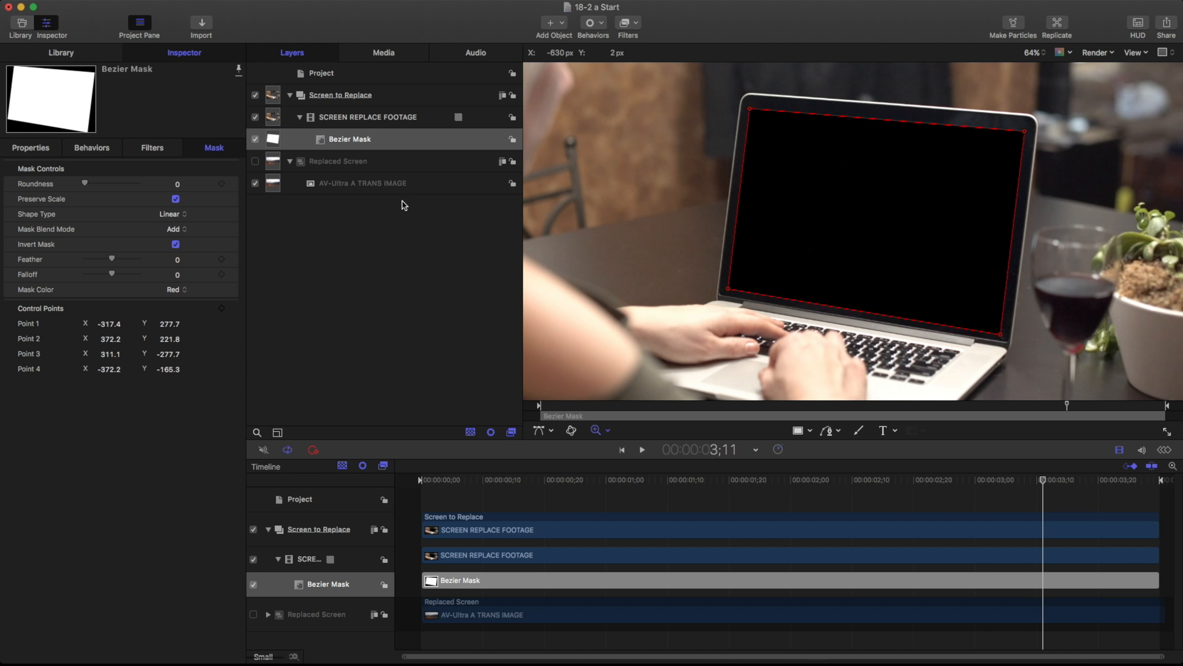
pyautogui.click(255, 161)
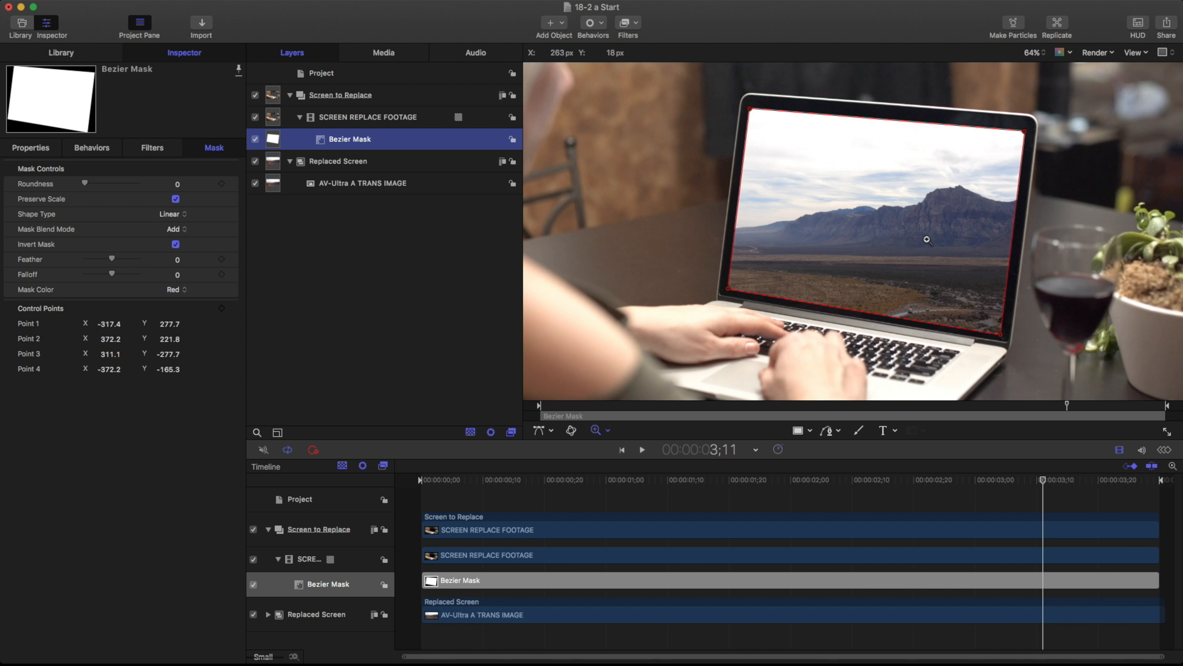
# Step: Hide the Screen to Replace group to inspect the full replacement image behind it, and show the group again
pyautogui.hotkey('shift', 's')
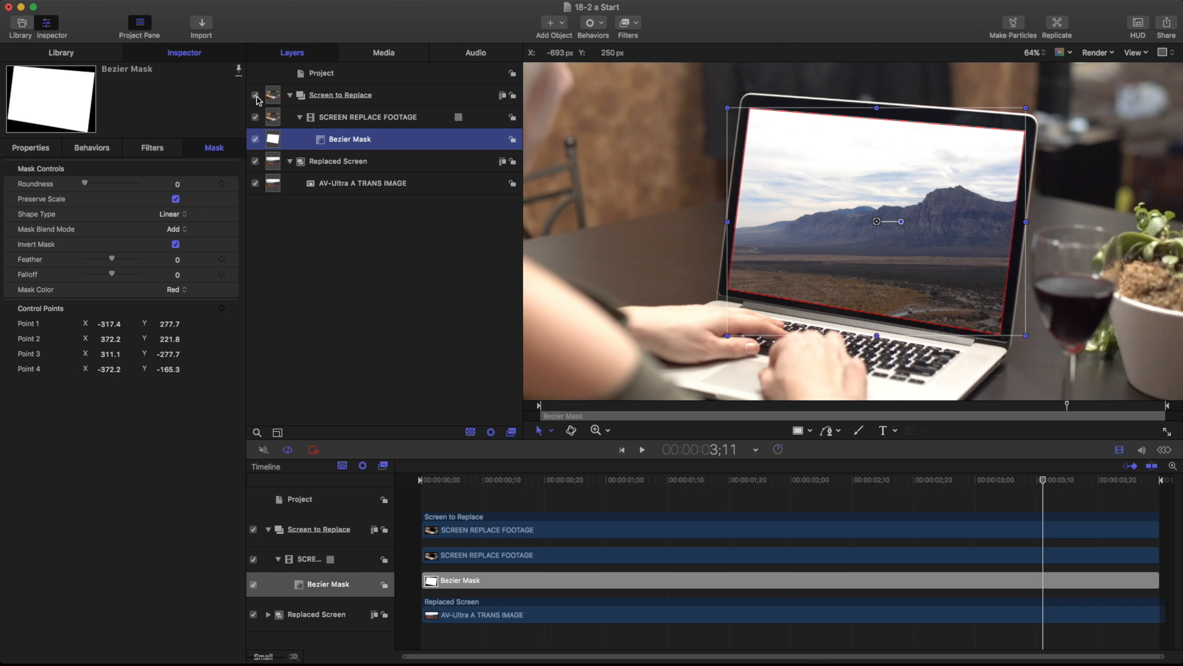
pyautogui.click(254, 95)
pyautogui.moveTo(910, 171); pyautogui.dragTo(856, 201)
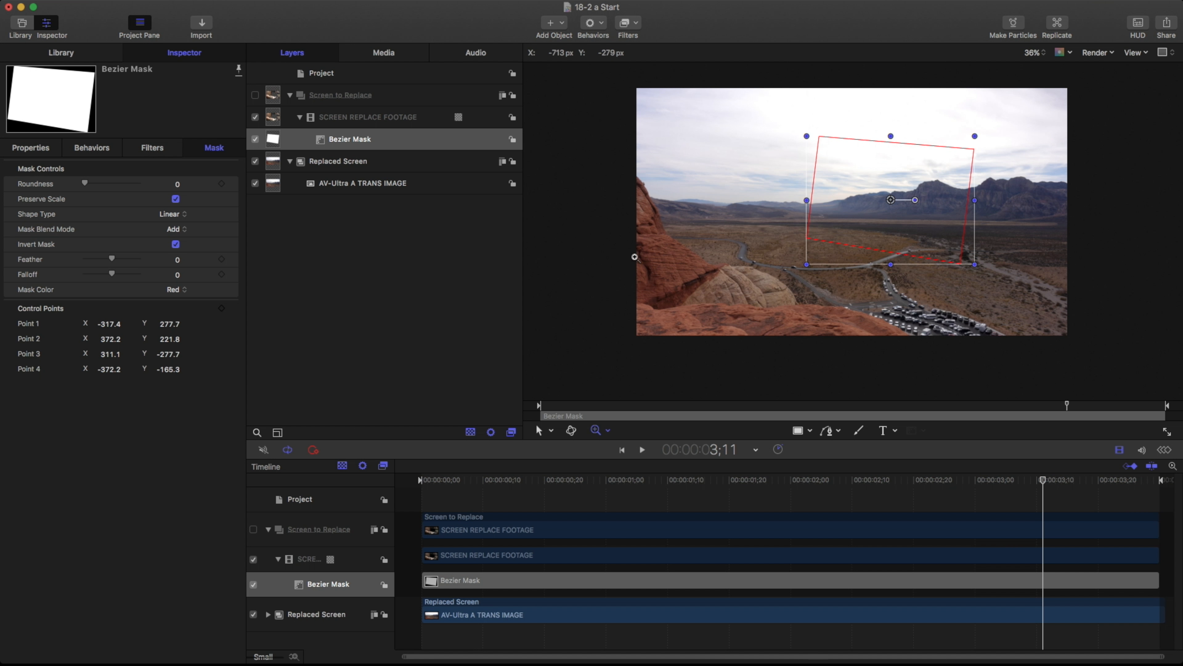
pyautogui.click(255, 95)
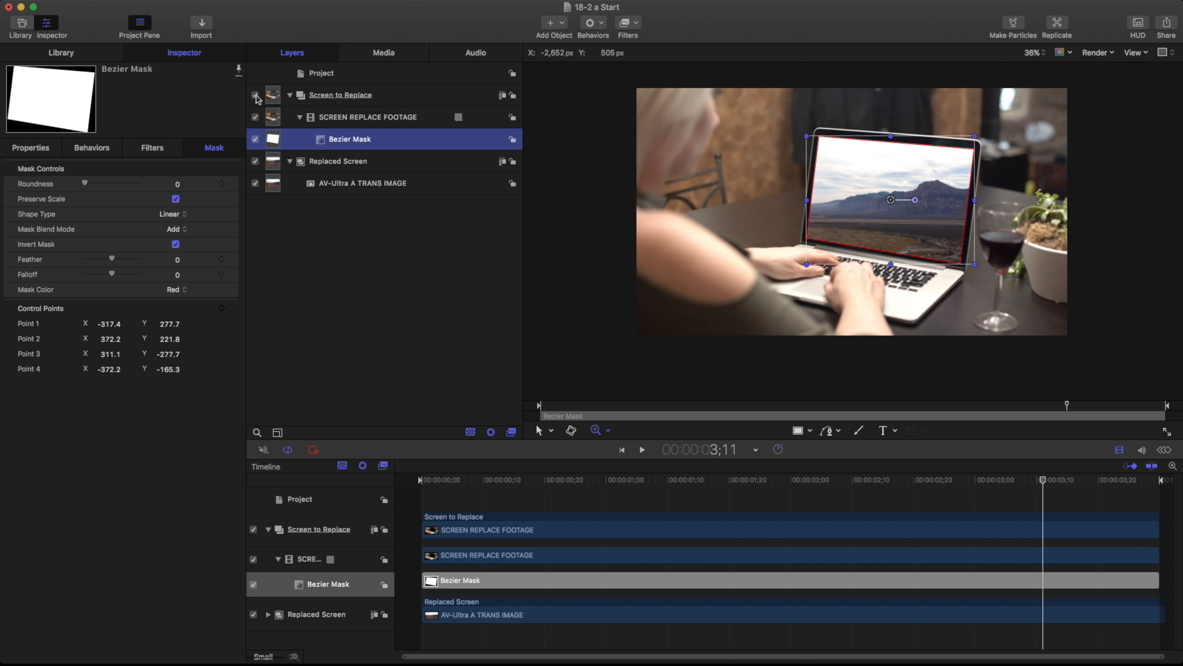
# Step: Distort the Replaced Screen group so its four corners sit at the corners of the laptop screen
pyautogui.click(339, 163)
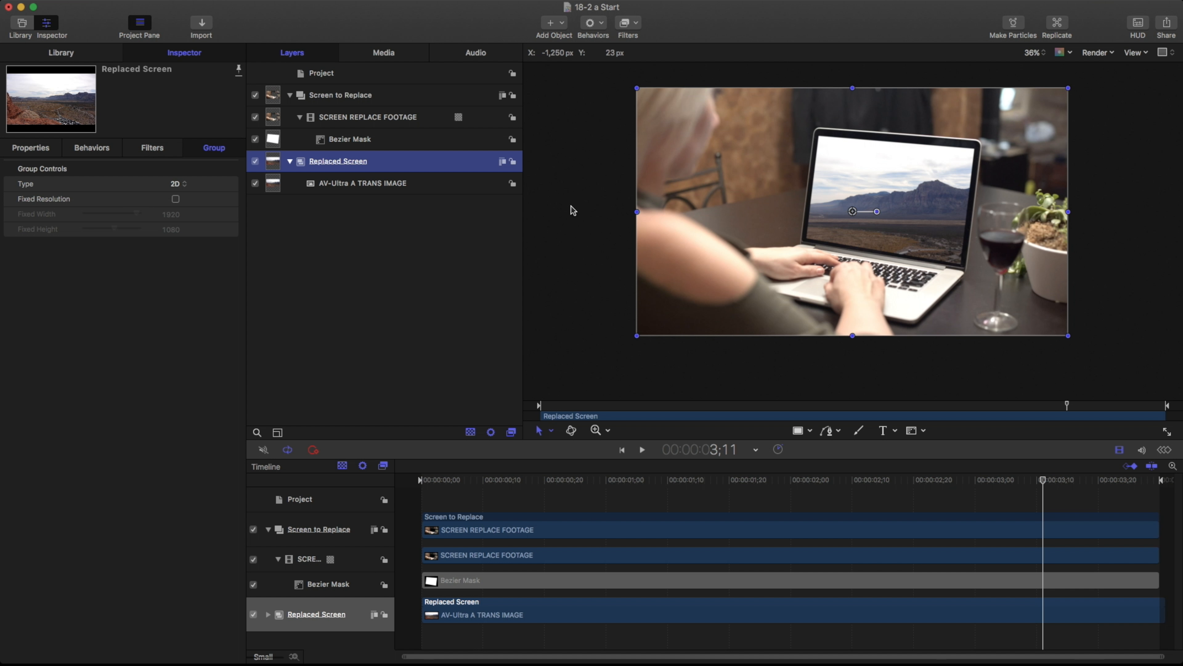
pyautogui.click(552, 431)
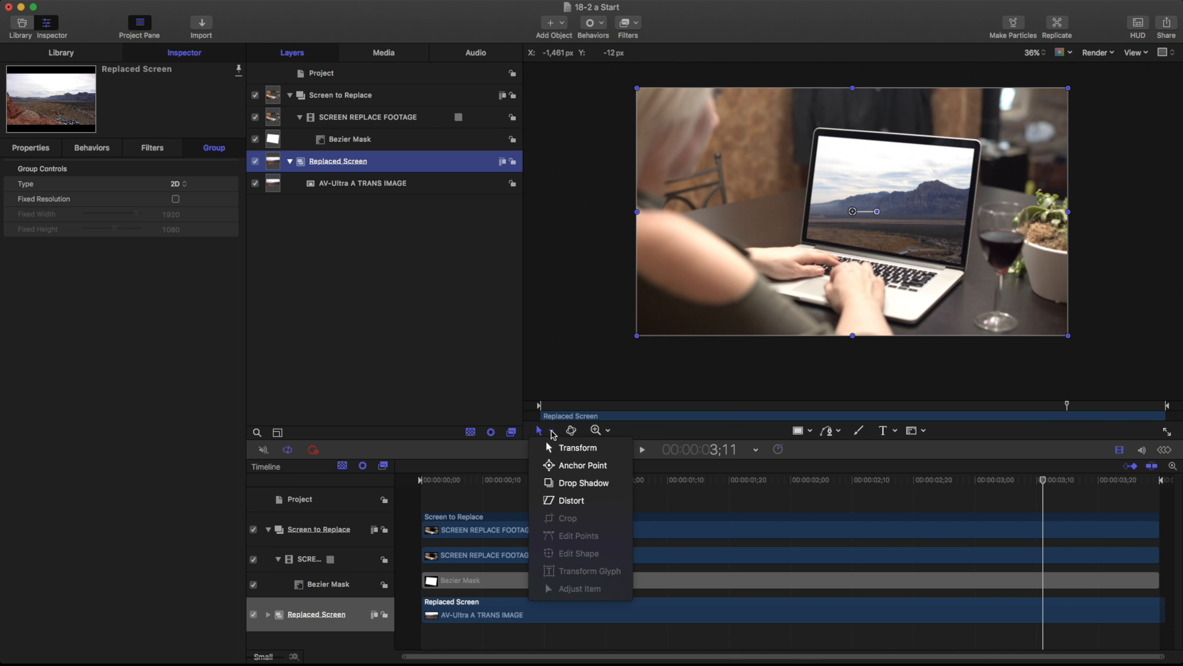
pyautogui.click(562, 501)
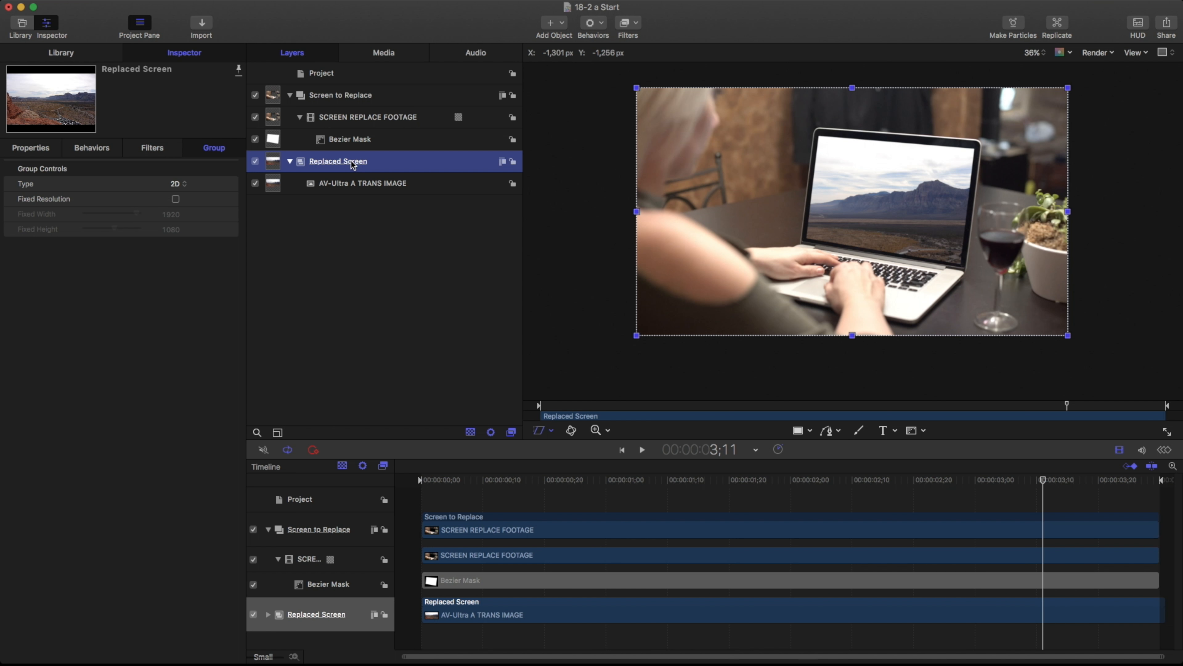
pyautogui.moveTo(638, 92); pyautogui.dragTo(817, 138)
pyautogui.moveTo(1068, 88); pyautogui.dragTo(974, 147)
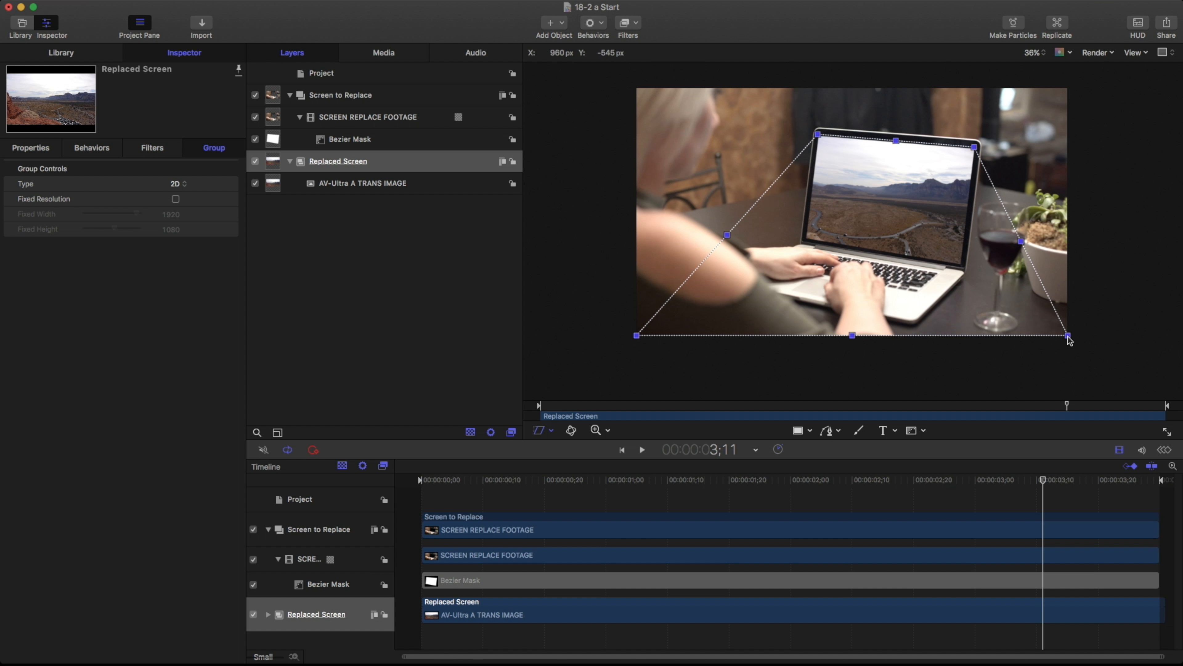
pyautogui.moveTo(1068, 336); pyautogui.dragTo(964, 266)
pyautogui.moveTo(637, 336)
pyautogui.mouseDown()
pyautogui.moveTo(805, 241)
pyautogui.moveTo(916, 206)
pyautogui.moveTo(660, 296)
pyautogui.moveTo(634, 316)
pyautogui.mouseUp()
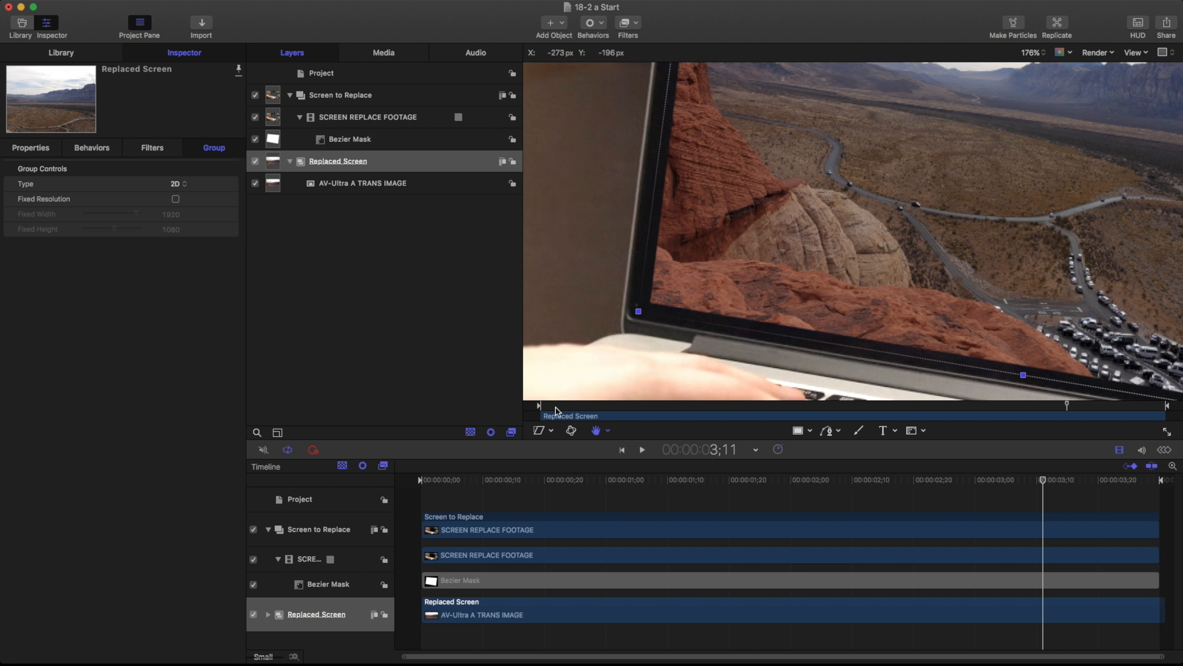
# Step: Fine-tune the lower-left distort corner of the Replaced Screen group against the laptop bezel and return to the Transform tool
pyautogui.moveTo(541, 432); pyautogui.dragTo(559, 496)
pyautogui.moveTo(639, 314); pyautogui.dragTo(650, 308)
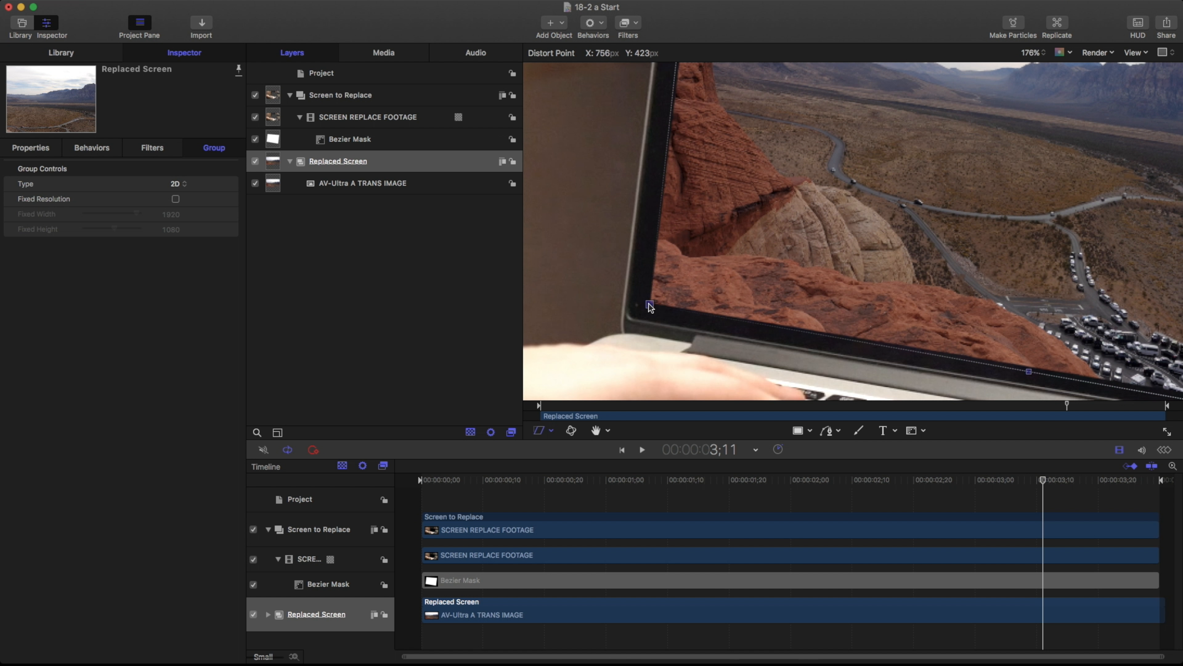
pyautogui.moveTo(1132, 160); pyautogui.dragTo(861, 245)
pyautogui.hotkey('shift', 'z')
pyautogui.click(544, 479)
pyautogui.click(541, 430)
pyautogui.click(563, 449)
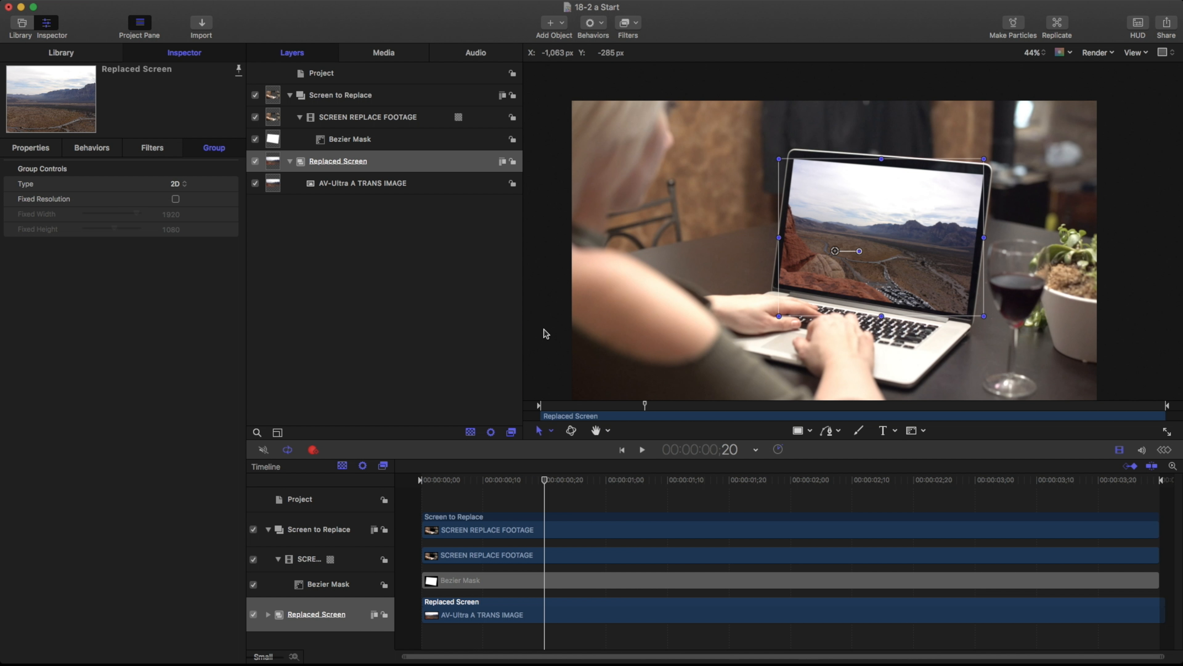
# Step: Play the project and examine up close how the replacement image meets the laptop screen's edges
pyautogui.click(545, 329)
pyautogui.press('space')
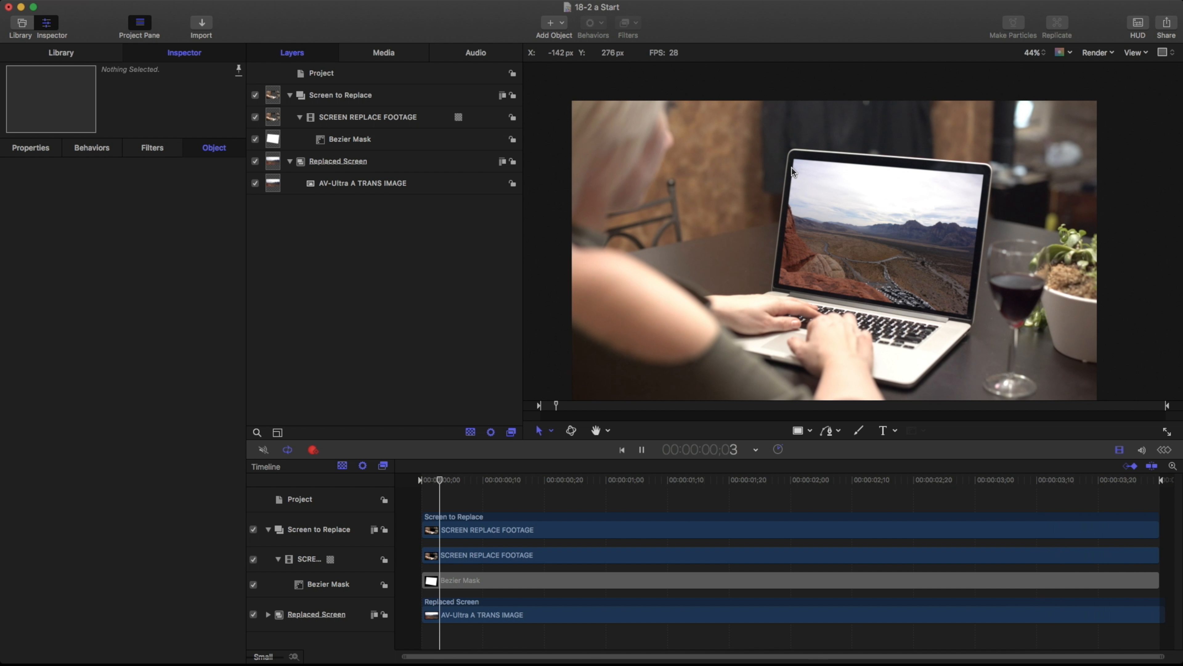
pyautogui.press('z')
pyautogui.moveTo(739, 246); pyautogui.dragTo(919, 177)
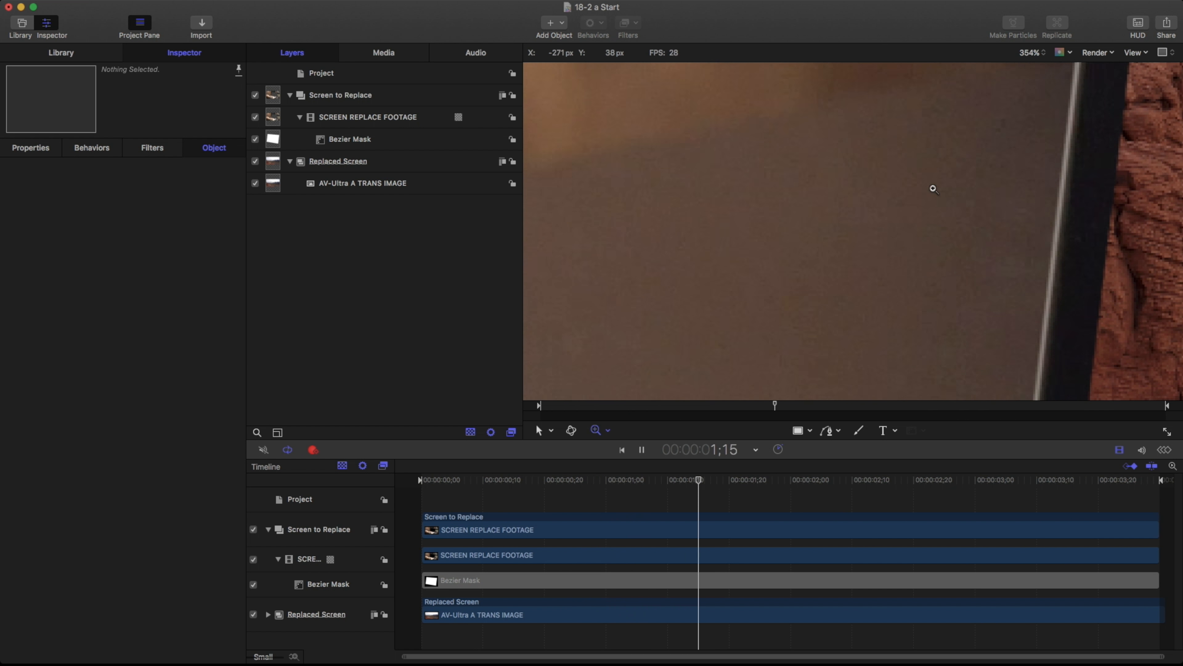
pyautogui.press('h')
pyautogui.moveTo(1038, 222); pyautogui.dragTo(557, 187)
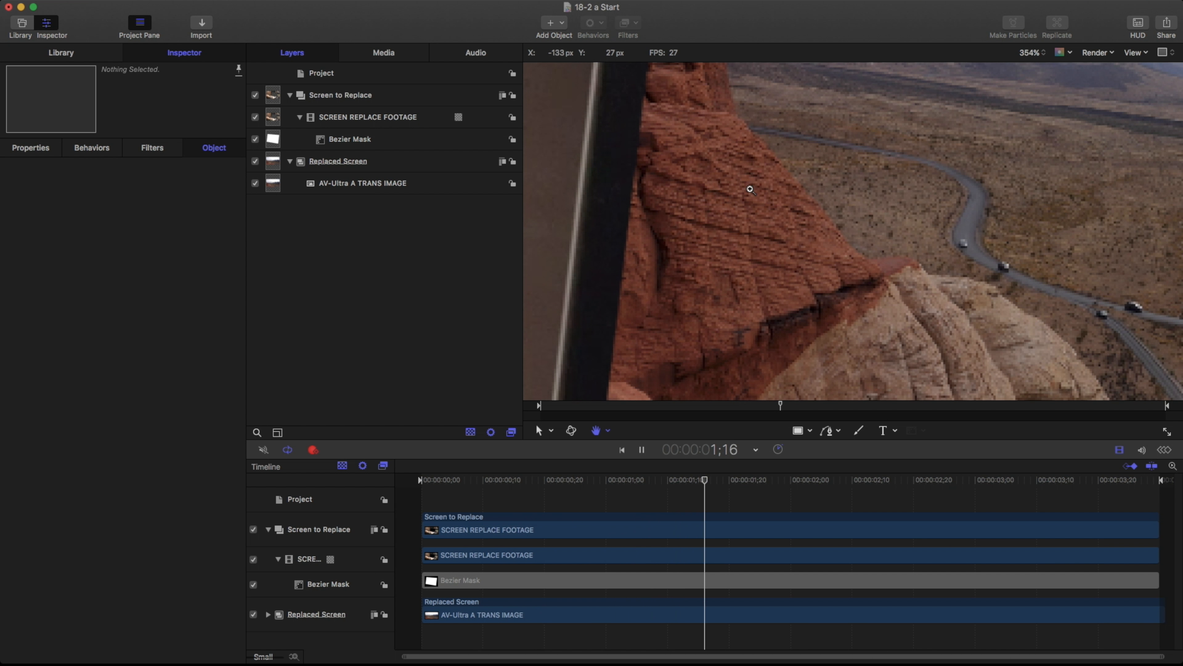
pyautogui.hotkey('shift', 'z')
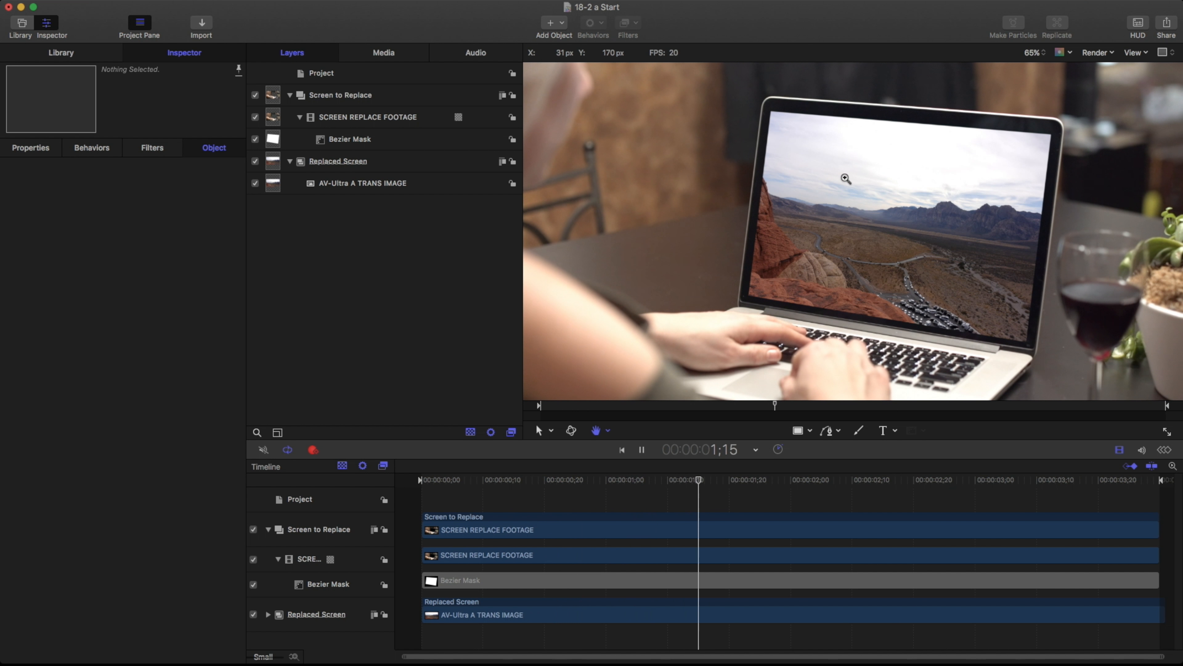
# Step: Add the Gradient Blur filter to the Replaced Screen group and pause playback
pyautogui.click(350, 165)
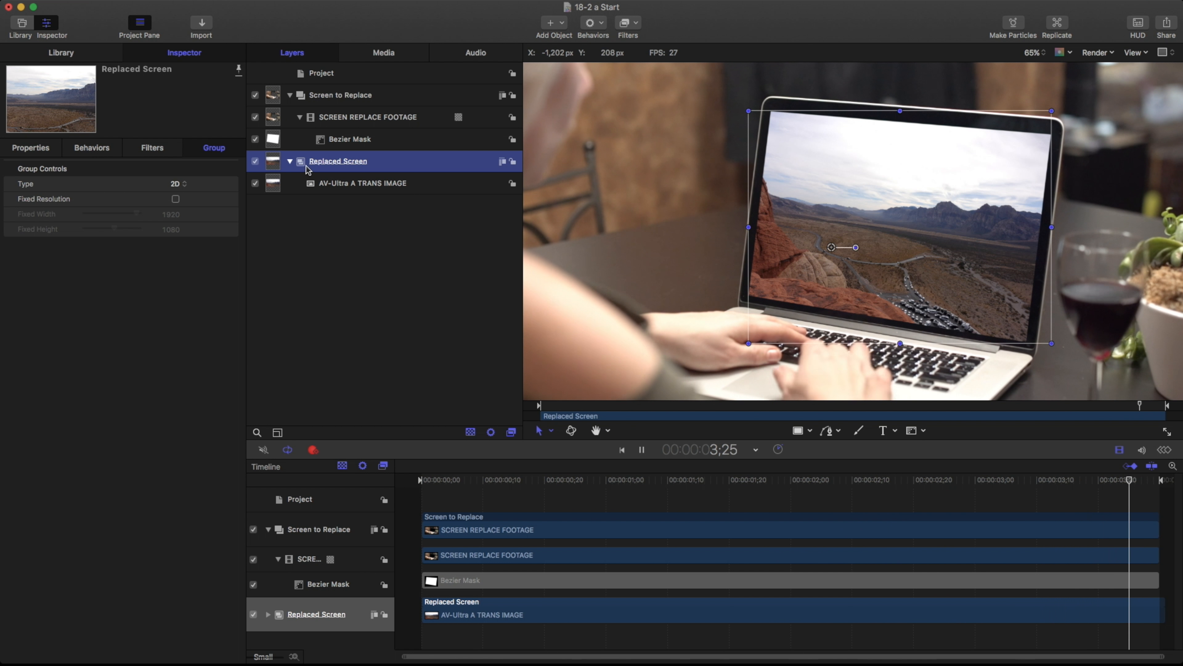
pyautogui.click(86, 55)
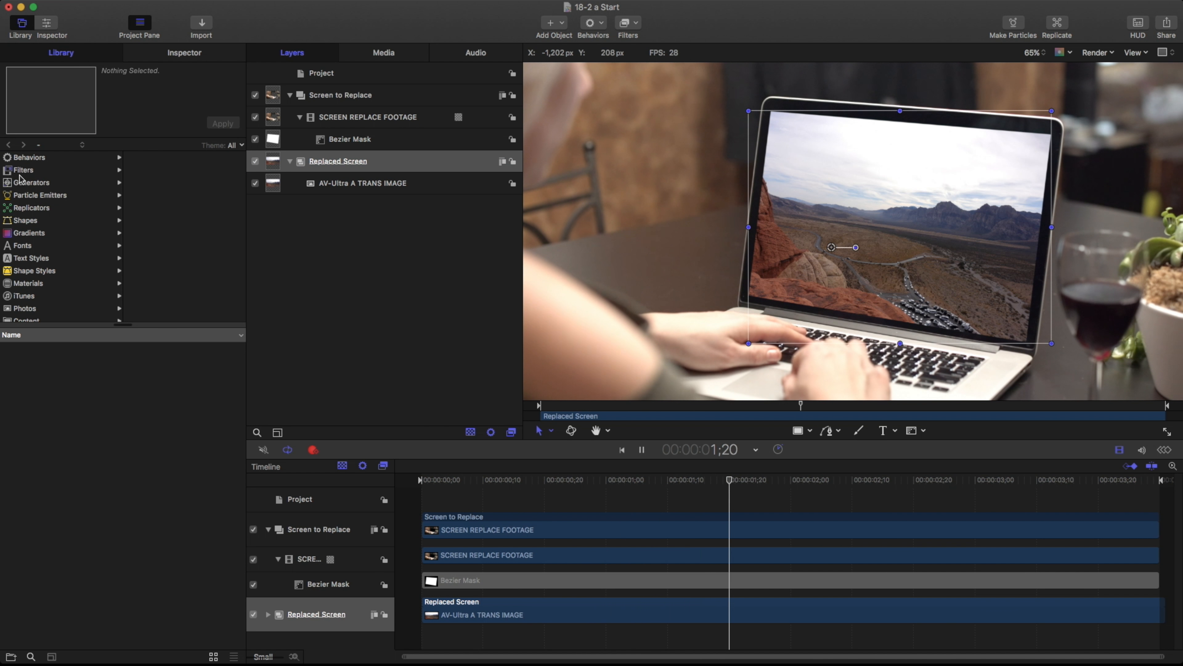
pyautogui.click(73, 171)
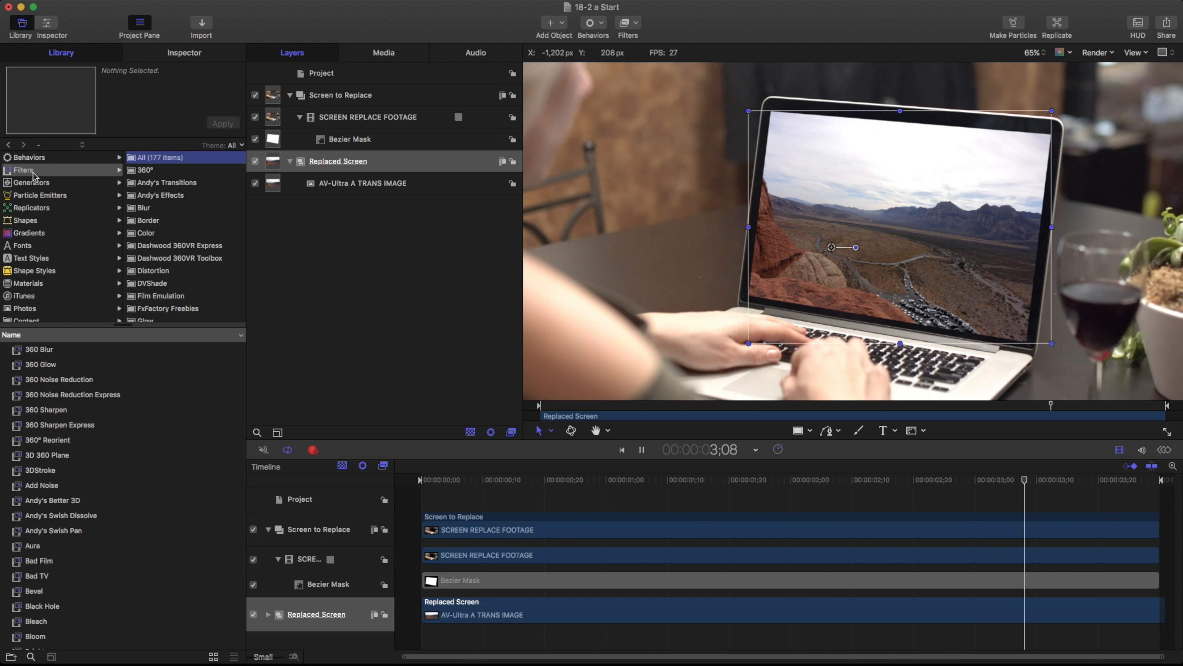
pyautogui.click(144, 208)
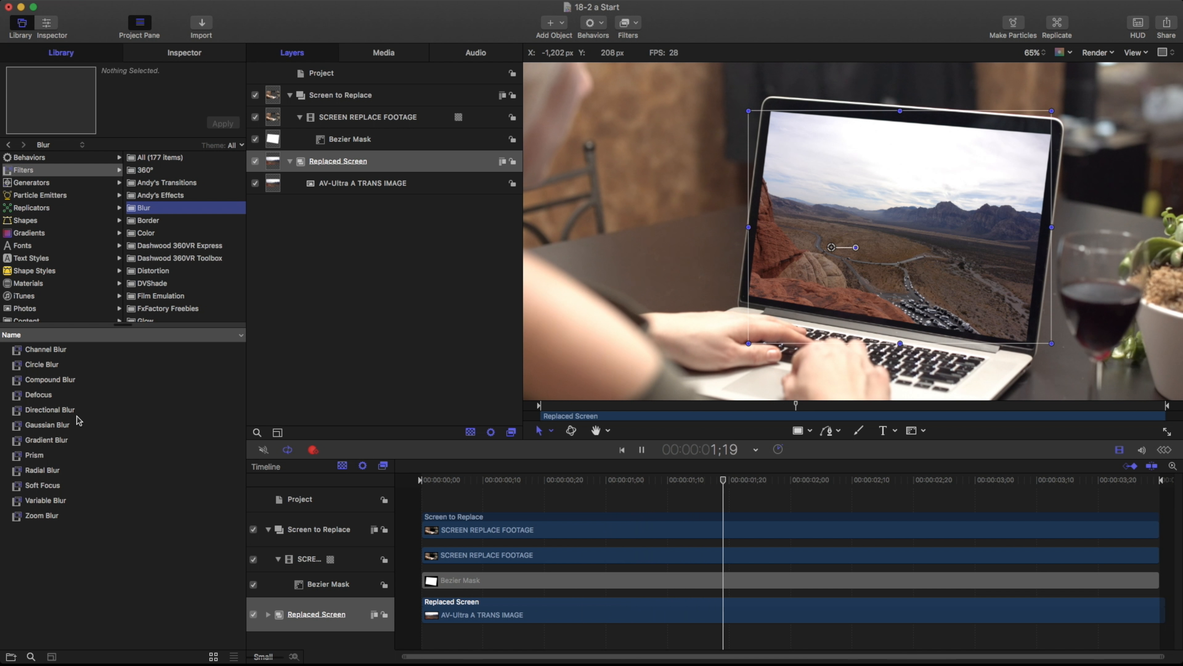
pyautogui.click(55, 440)
pyautogui.moveTo(56, 440); pyautogui.dragTo(339, 165)
pyautogui.press('space')
# Step: Place the Gradient Blur's two control points at the laptop screen's lower-right corner and just outside its upper-left corner
pyautogui.moveTo(860, 331); pyautogui.dragTo(959, 251)
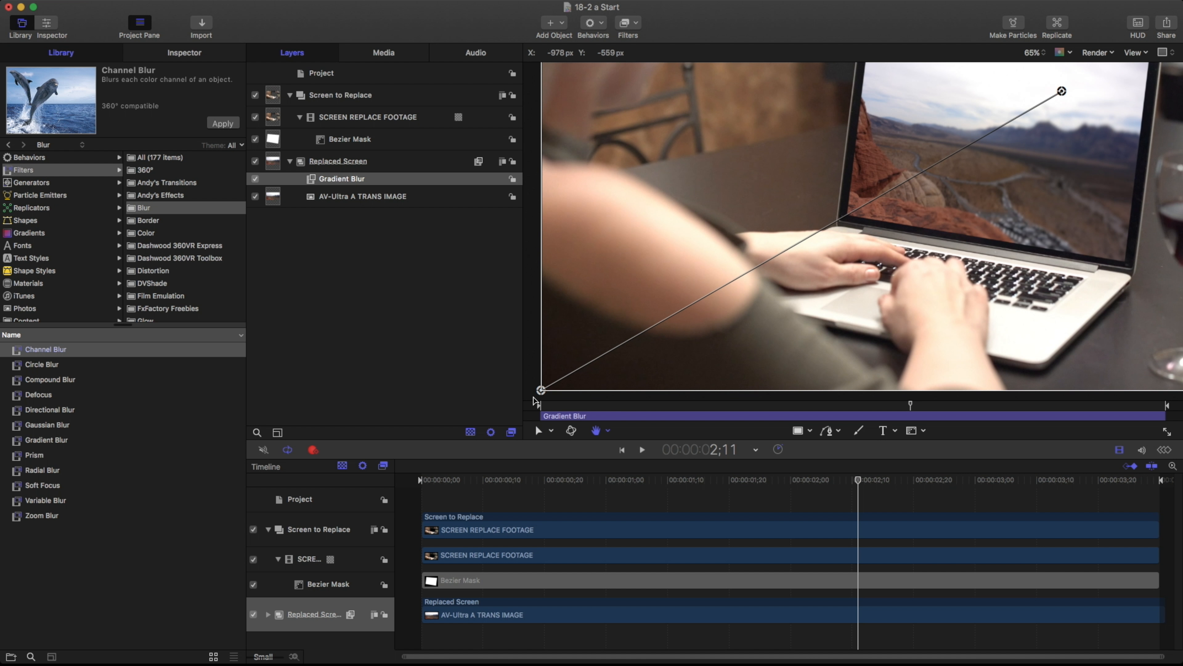
pyautogui.moveTo(542, 390); pyautogui.dragTo(1123, 261)
pyautogui.moveTo(1076, 177); pyautogui.dragTo(858, 307)
pyautogui.moveTo(844, 221); pyautogui.dragTo(648, 139)
pyautogui.press('s')
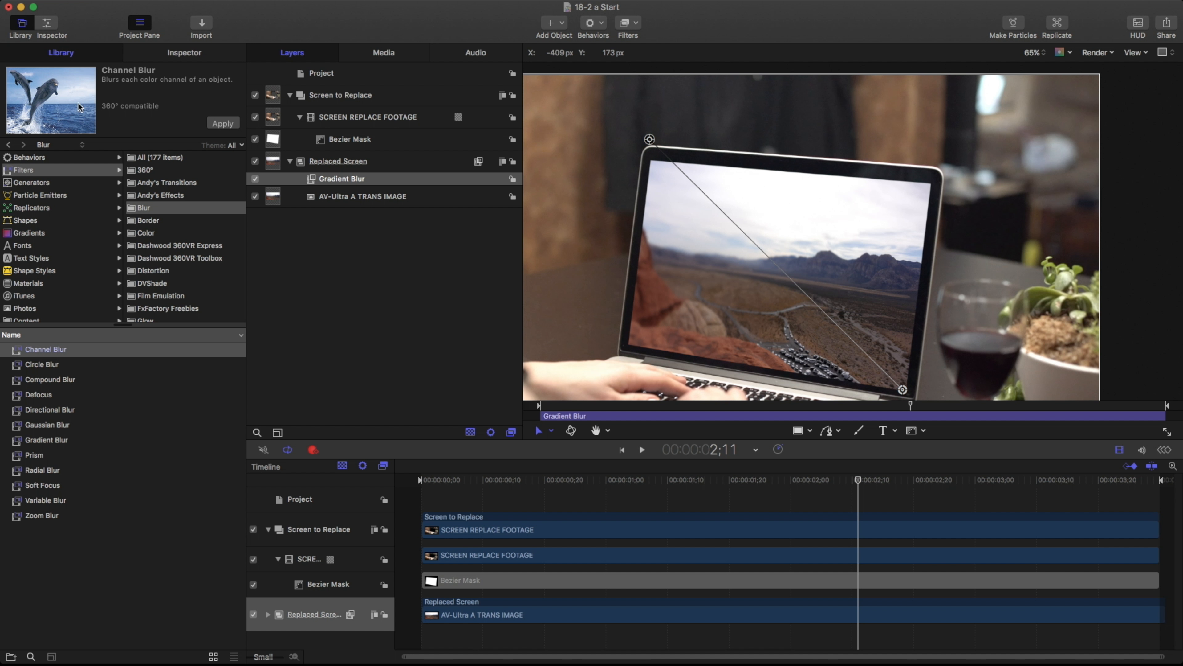
# Step: Move the Gradient Blur's points to about (49.61, 0.54) and (-198.6, 385.82) px and set its amount to 9
pyautogui.click(164, 55)
pyautogui.click(92, 213)
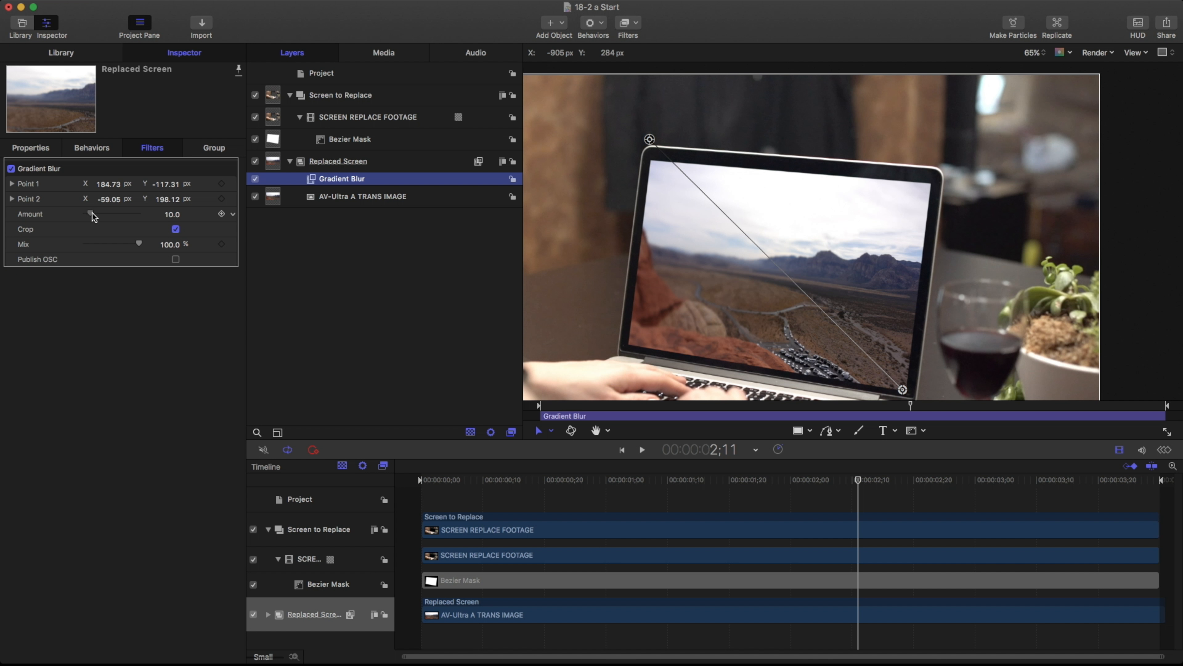
pyautogui.moveTo(99, 218); pyautogui.dragTo(94, 215)
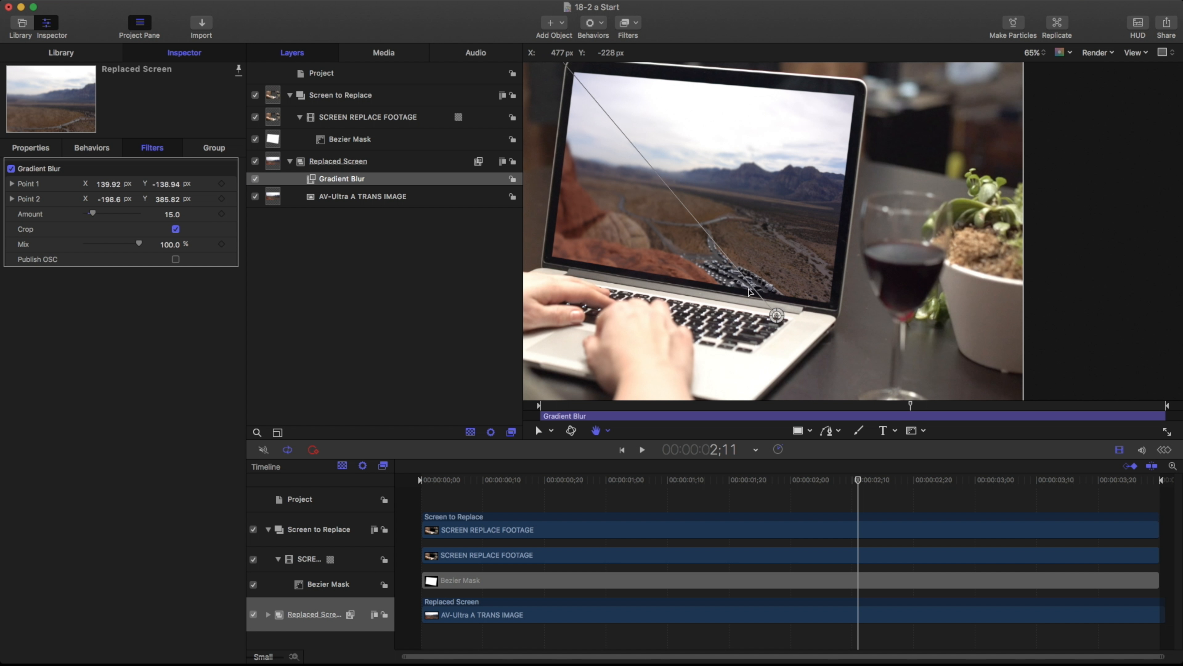
pyautogui.moveTo(777, 315); pyautogui.dragTo(672, 191)
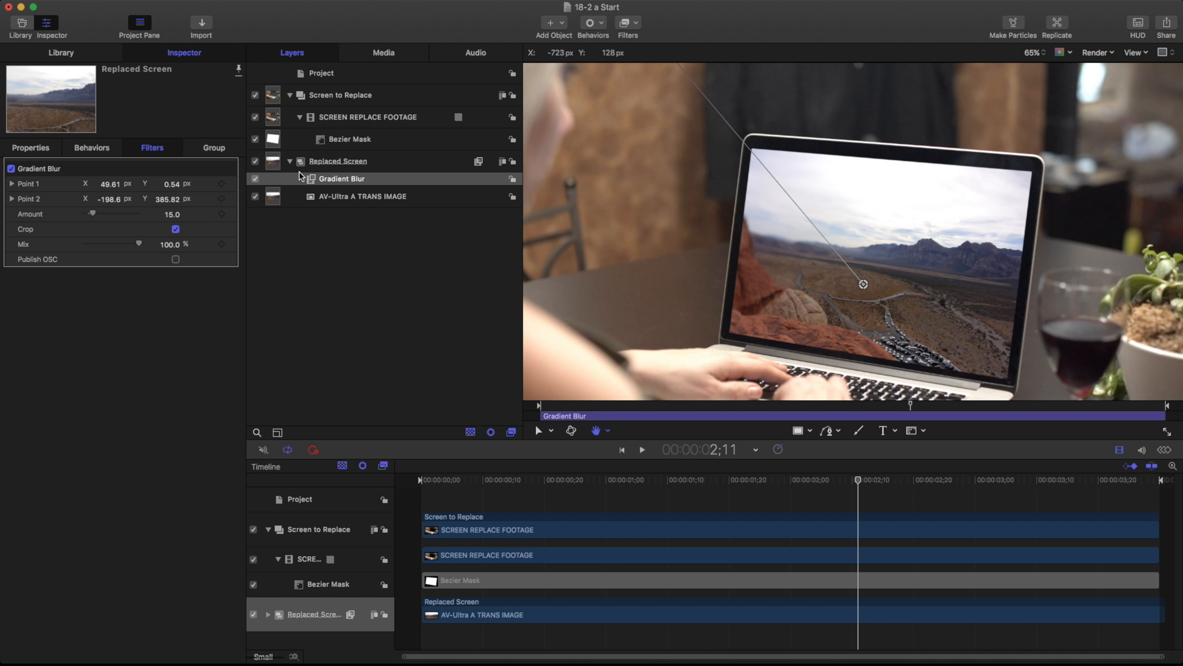
pyautogui.click(263, 181)
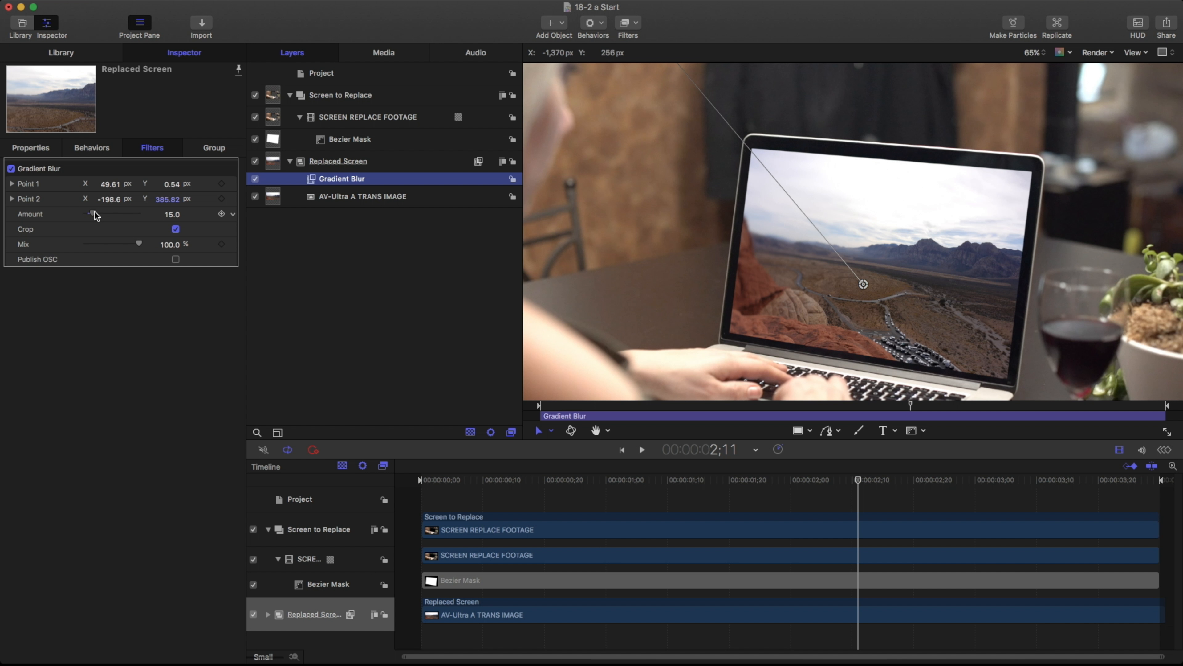
pyautogui.moveTo(93, 213); pyautogui.dragTo(91, 214)
pyautogui.click(34, 149)
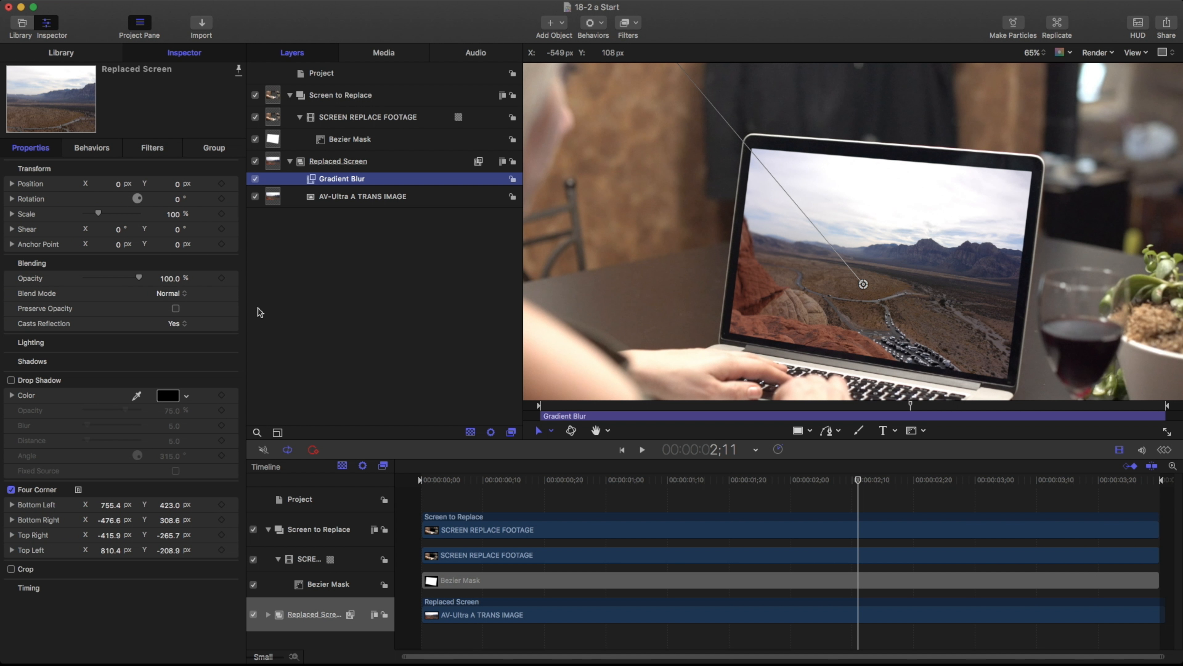
# Step: Search the filters for "noise" and add the Add Noise filter to the Replaced Screen group
pyautogui.click(339, 166)
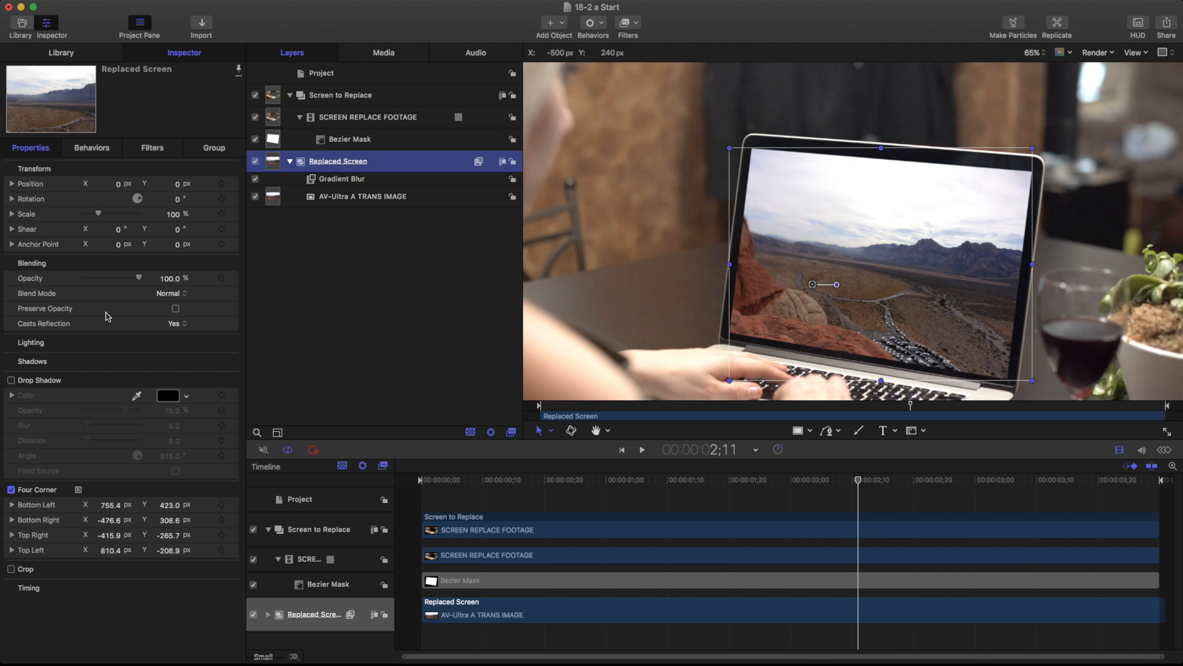
pyautogui.click(60, 54)
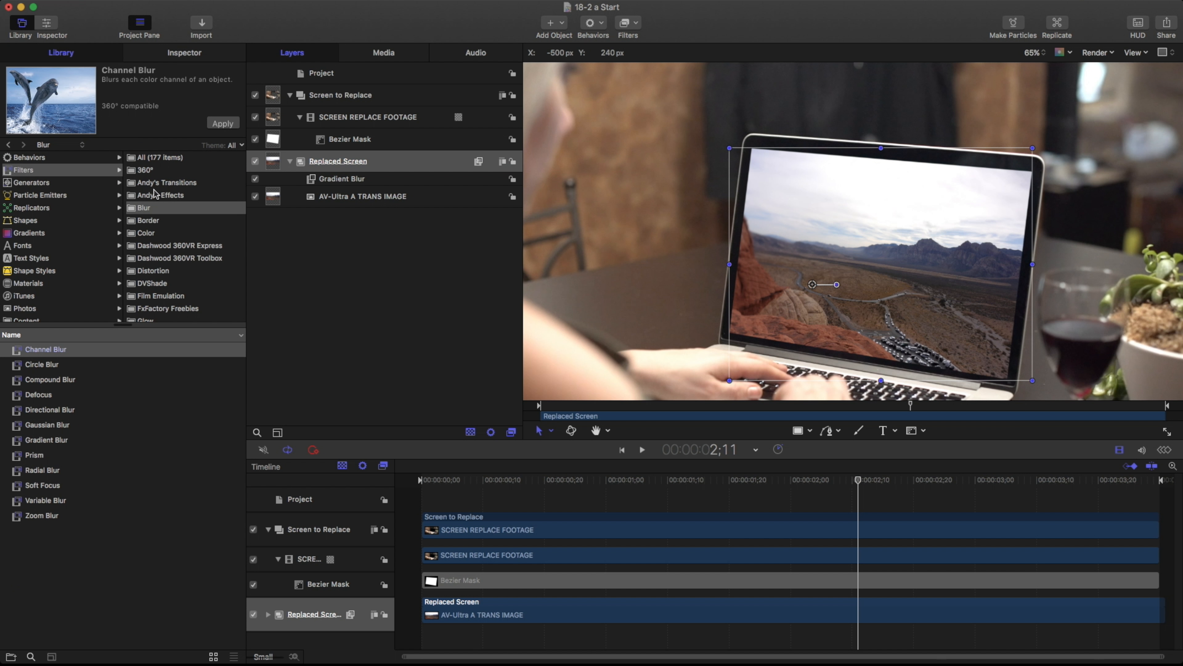
pyautogui.click(31, 657)
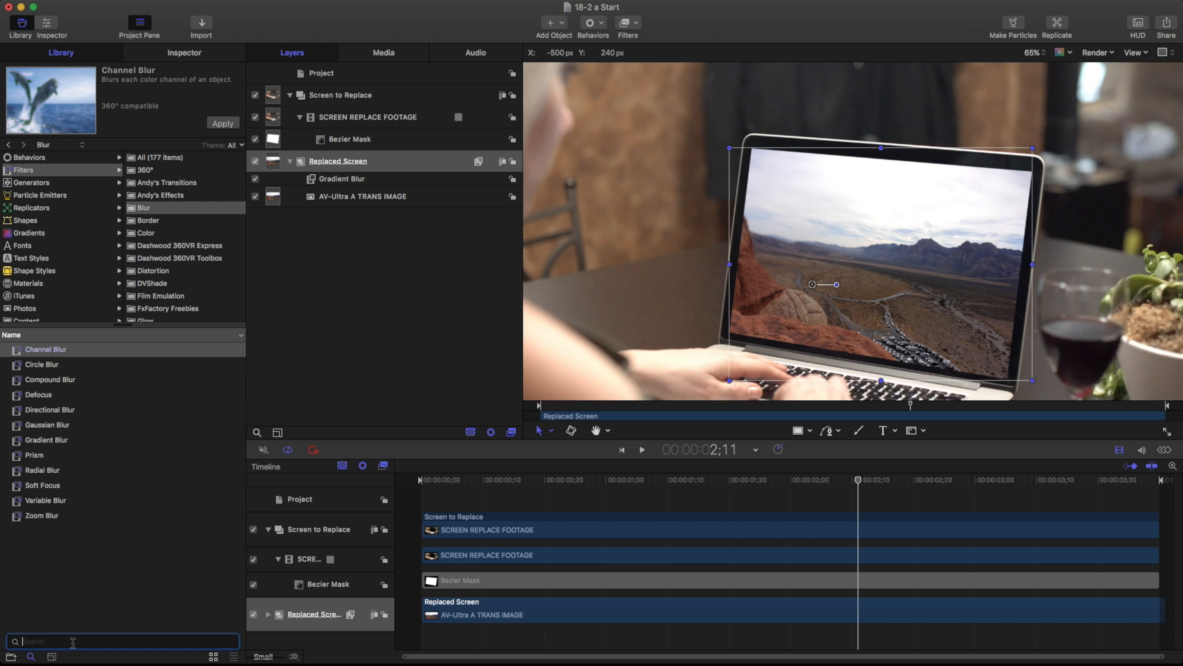
pyautogui.write('noise')
pyautogui.moveTo(41, 379); pyautogui.dragTo(340, 163)
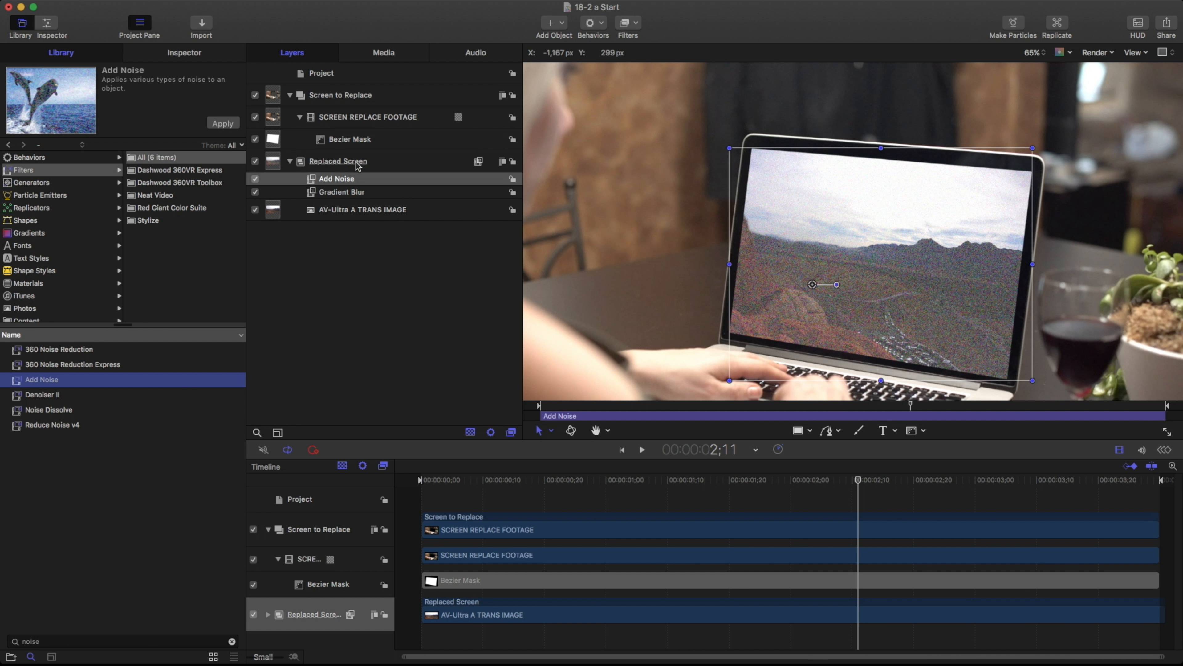
# Step: Set the Add Noise filter's amount to 0.1, make it monochrome and reduce its mix to about 21.58%
pyautogui.press('F3')
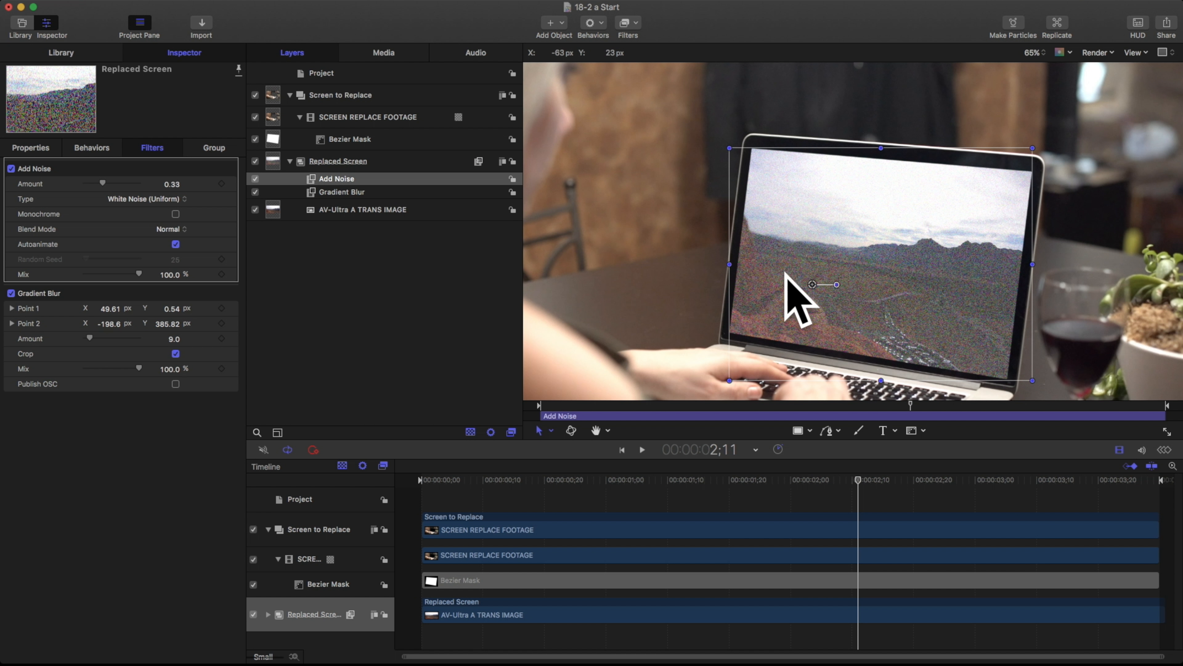
pyautogui.moveTo(794, 307); pyautogui.dragTo(846, 308)
pyautogui.moveTo(103, 186); pyautogui.dragTo(91, 187)
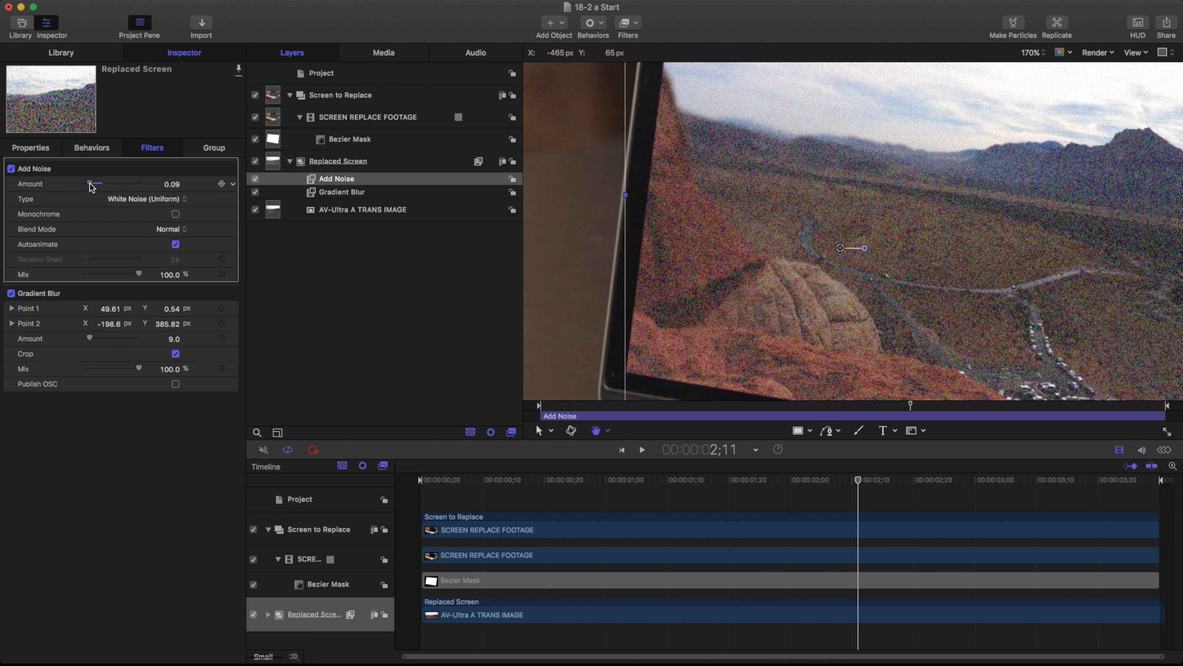
pyautogui.click(176, 215)
pyautogui.moveTo(138, 274); pyautogui.dragTo(105, 274)
pyautogui.moveTo(85, 183); pyautogui.dragTo(91, 184)
pyautogui.scroll(6, 887, 222)
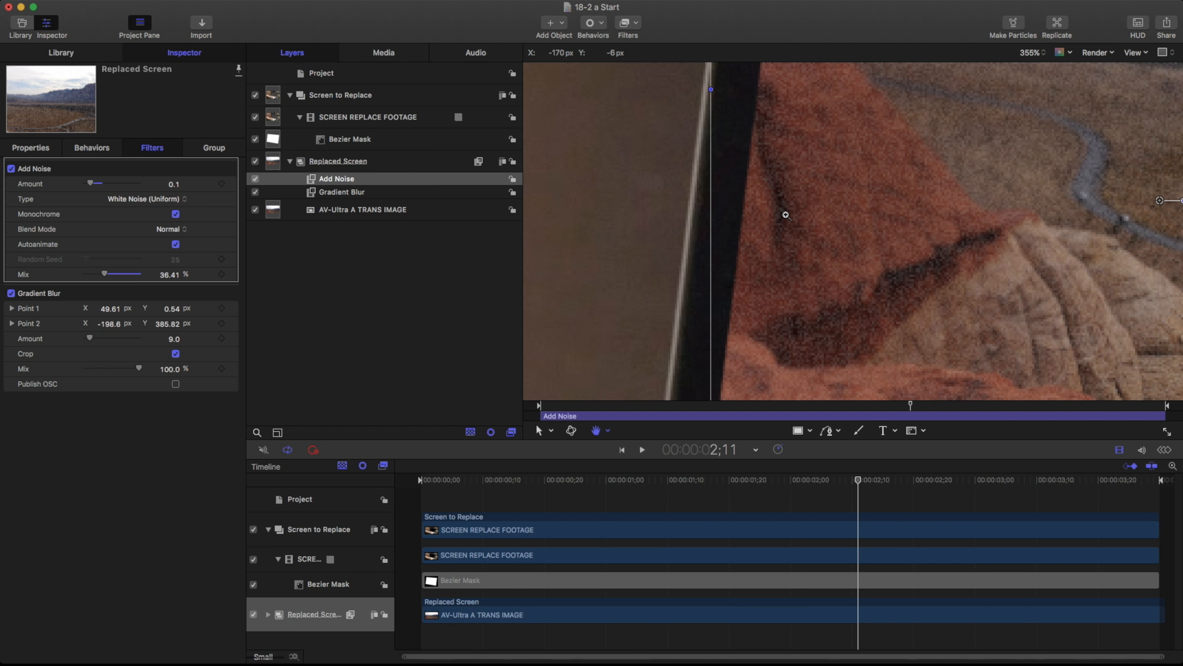
pyautogui.moveTo(103, 274); pyautogui.dragTo(97, 275)
# Step: Move the Add Noise filter below Gradient Blur, undoing and redoing the reorder to compare both results
pyautogui.moveTo(329, 181); pyautogui.dragTo(335, 199)
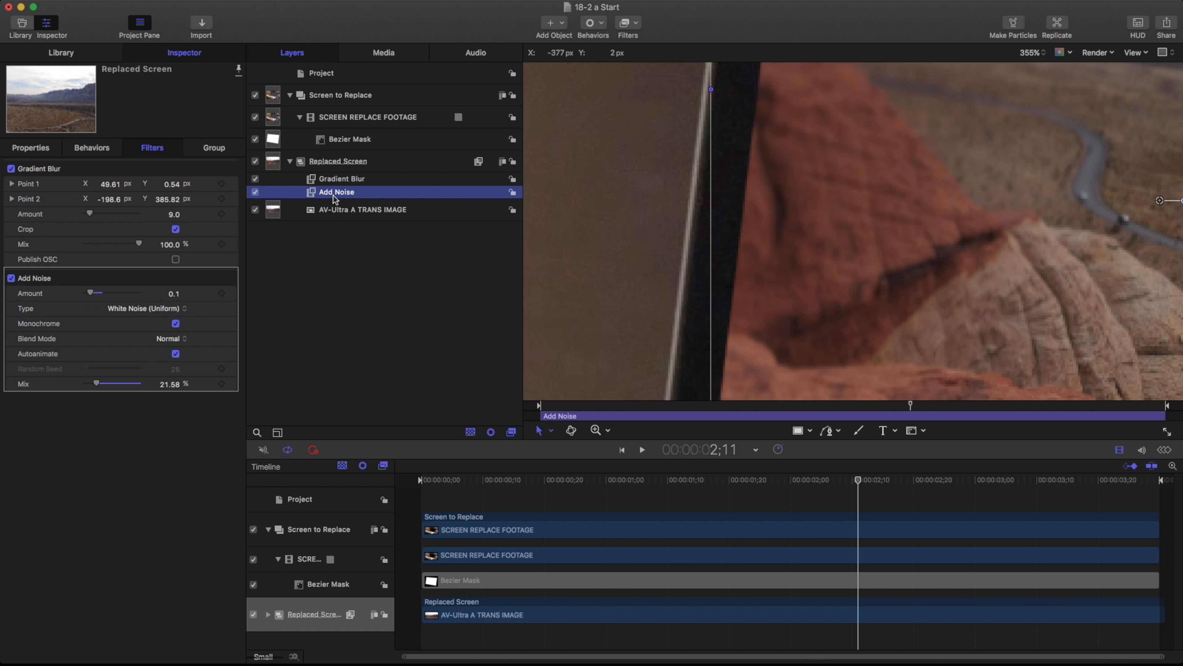
pyautogui.press('space')
pyautogui.moveTo(1046, 274); pyautogui.dragTo(682, 255)
pyautogui.press('super+z')
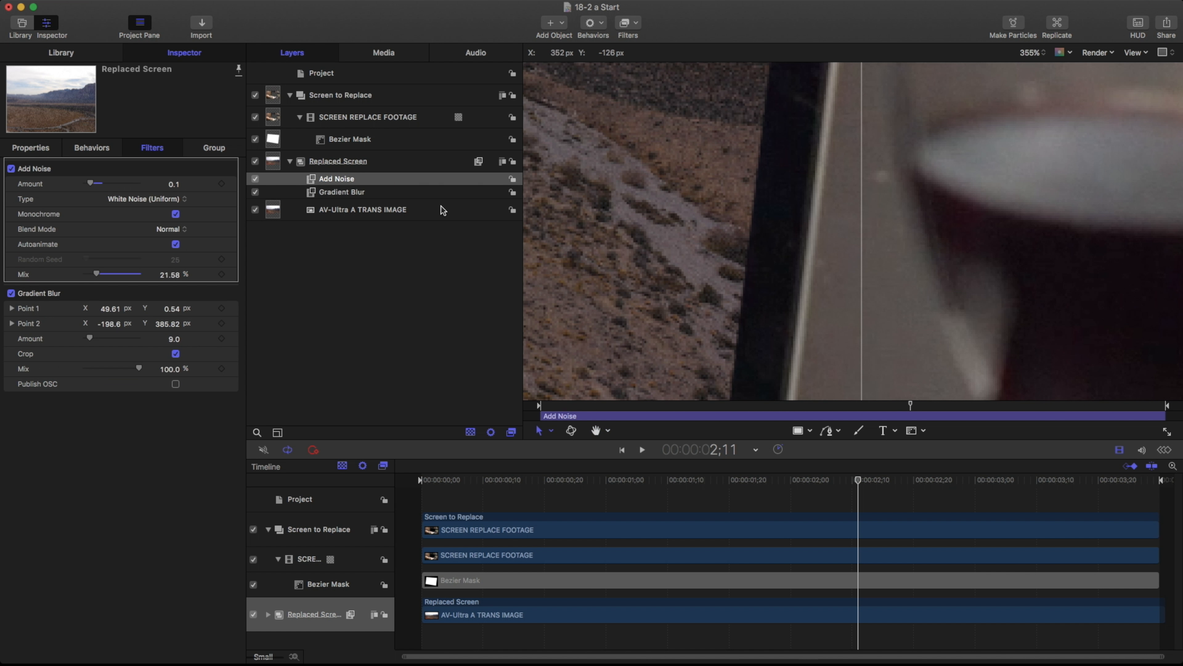
pyautogui.press('super+shift+z')
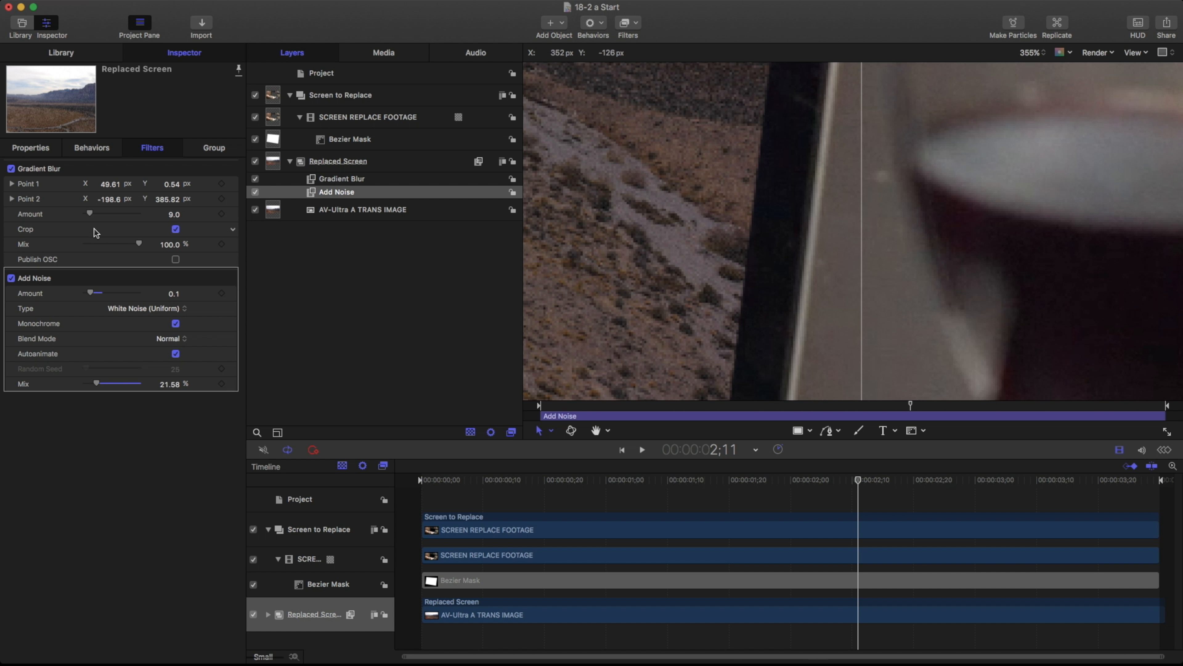
# Step: Set the Add Noise filter's mix to 12% and its amount to 0.11, judging the grain during playback
pyautogui.moveTo(96, 383)
pyautogui.mouseDown()
pyautogui.moveTo(111, 383)
pyautogui.moveTo(95, 383)
pyautogui.mouseUp()
pyautogui.press('super+space')
pyautogui.moveTo(602, 206); pyautogui.dragTo(489, 219)
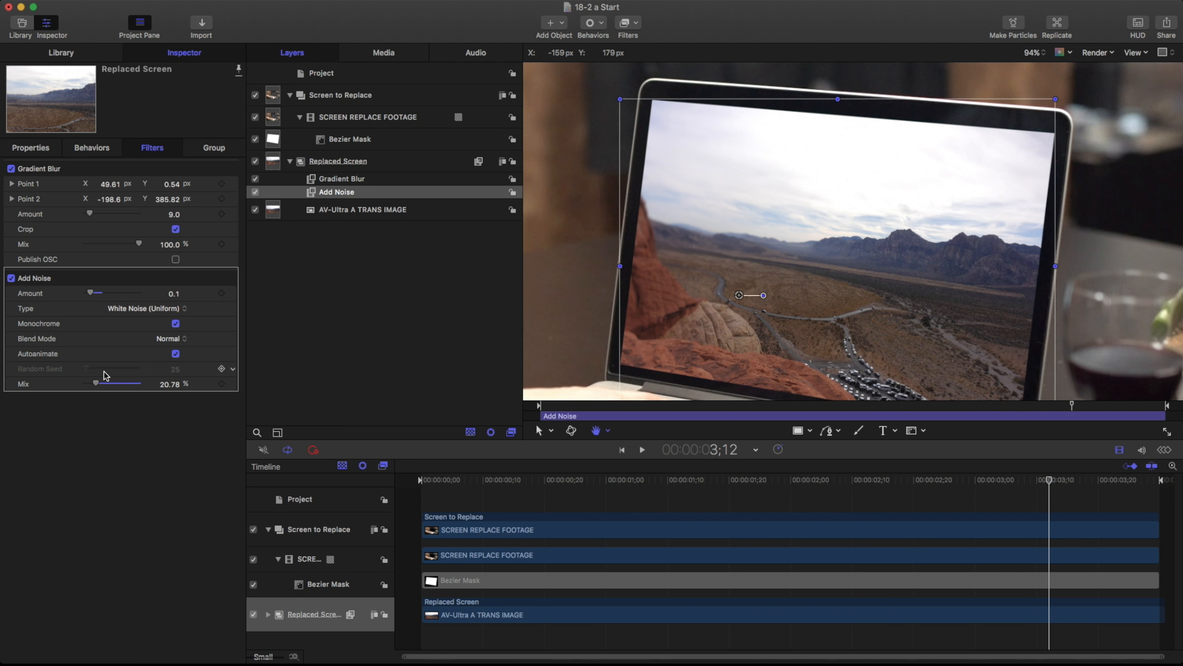
pyautogui.moveTo(94, 382); pyautogui.dragTo(91, 384)
pyautogui.doubleClick(173, 385)
pyautogui.write('12')
pyautogui.press('Return')
pyautogui.moveTo(88, 292); pyautogui.dragTo(91, 292)
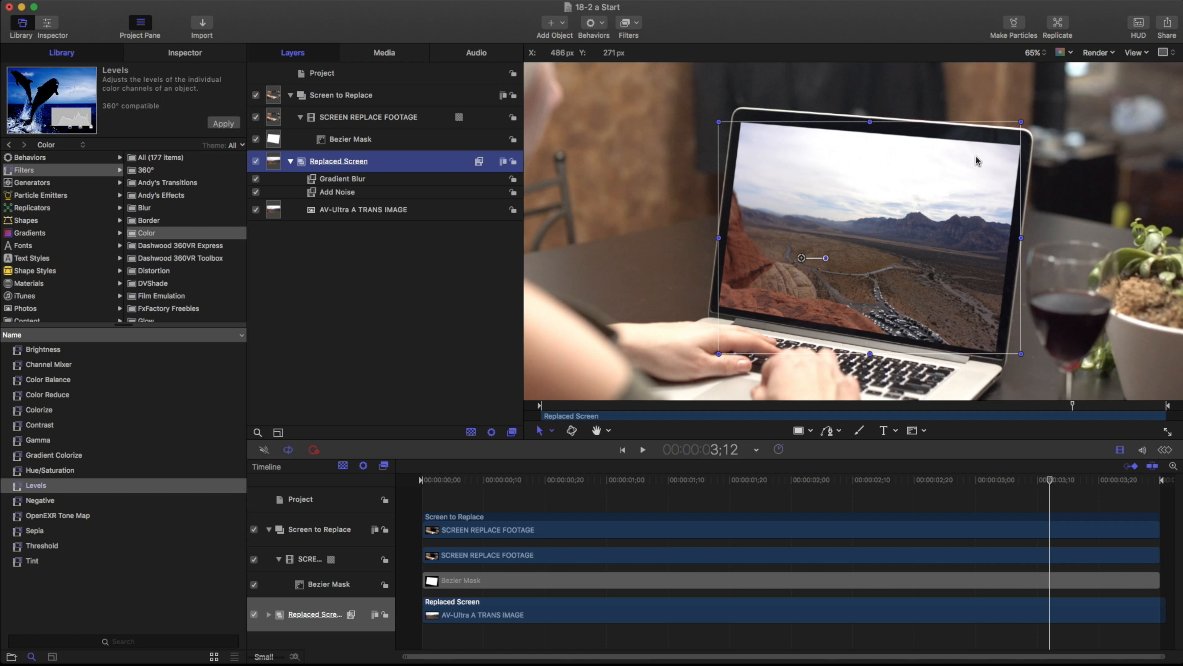
# Step: Temporarily hide the Replaced Screen group and the Bezier Mask to examine the laptop's original screen brightness
pyautogui.moveTo(1113, 168); pyautogui.dragTo(908, 171)
pyautogui.moveTo(782, 188); pyautogui.dragTo(811, 166)
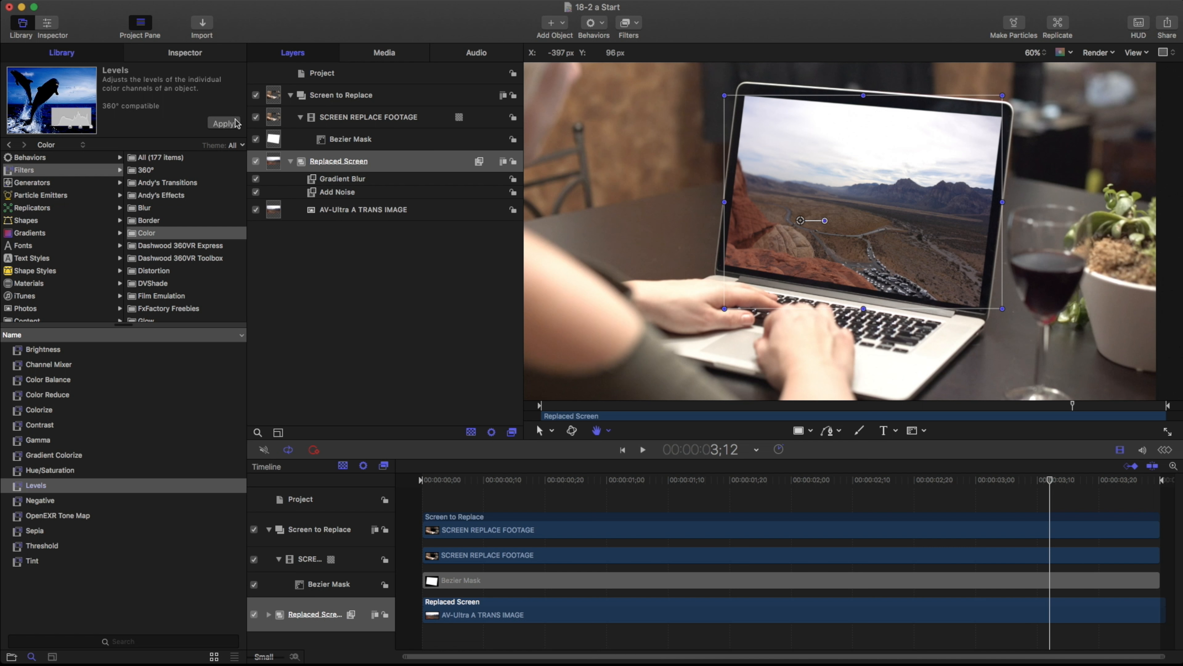
pyautogui.click(256, 160)
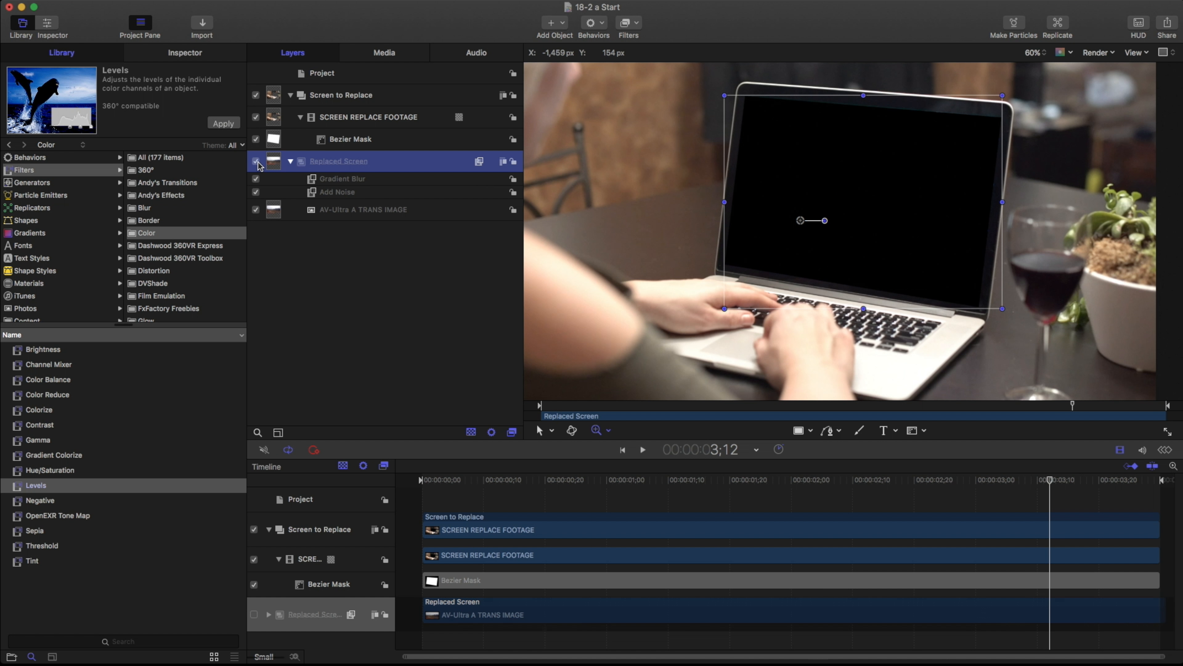
pyautogui.click(258, 163)
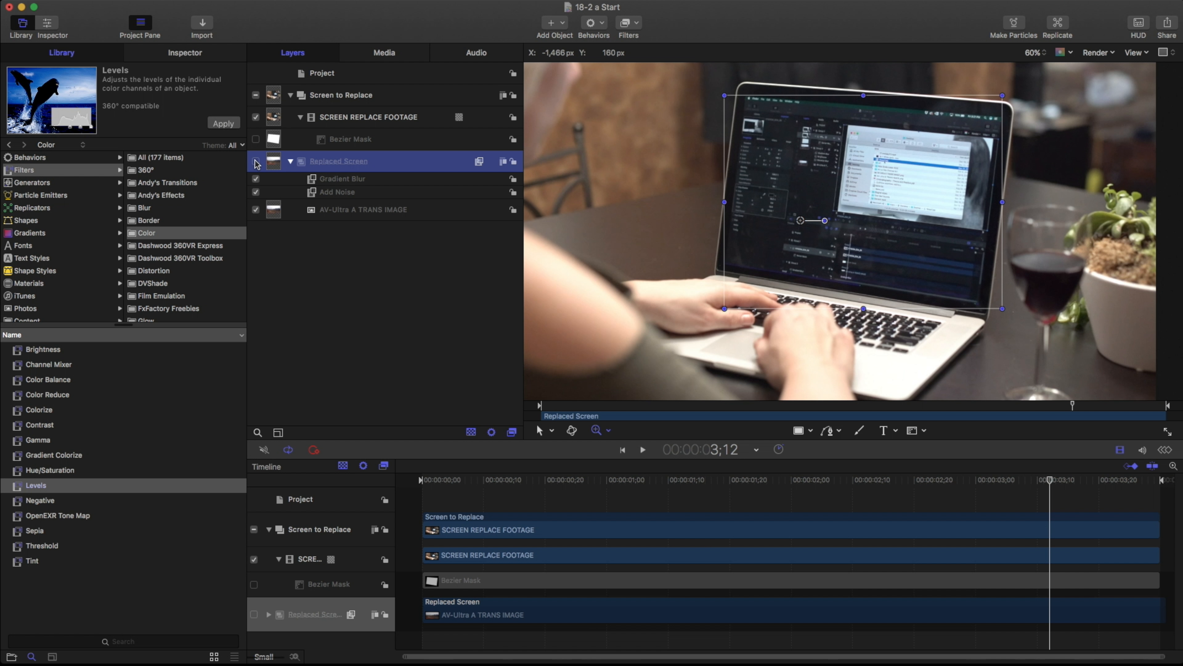
pyautogui.click(255, 162)
pyautogui.click(255, 139)
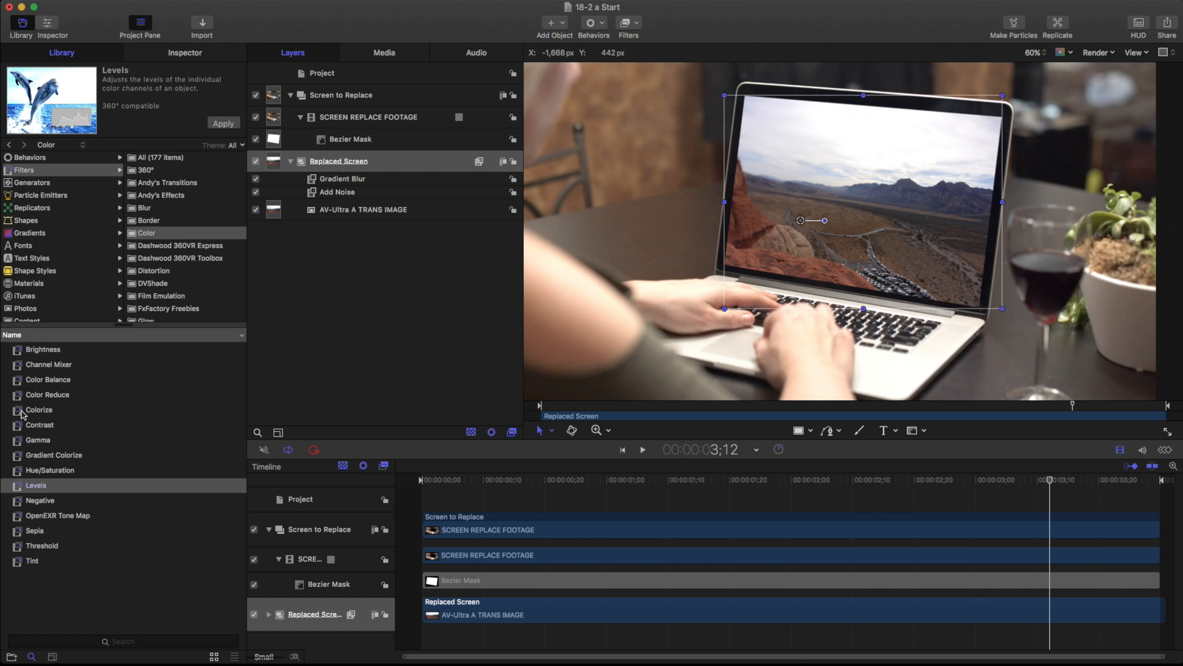
# Step: Add the Brightness filter to the Replaced Screen group and set its brightness to 0.66
pyautogui.click(36, 351)
pyautogui.moveTo(76, 345); pyautogui.dragTo(339, 163)
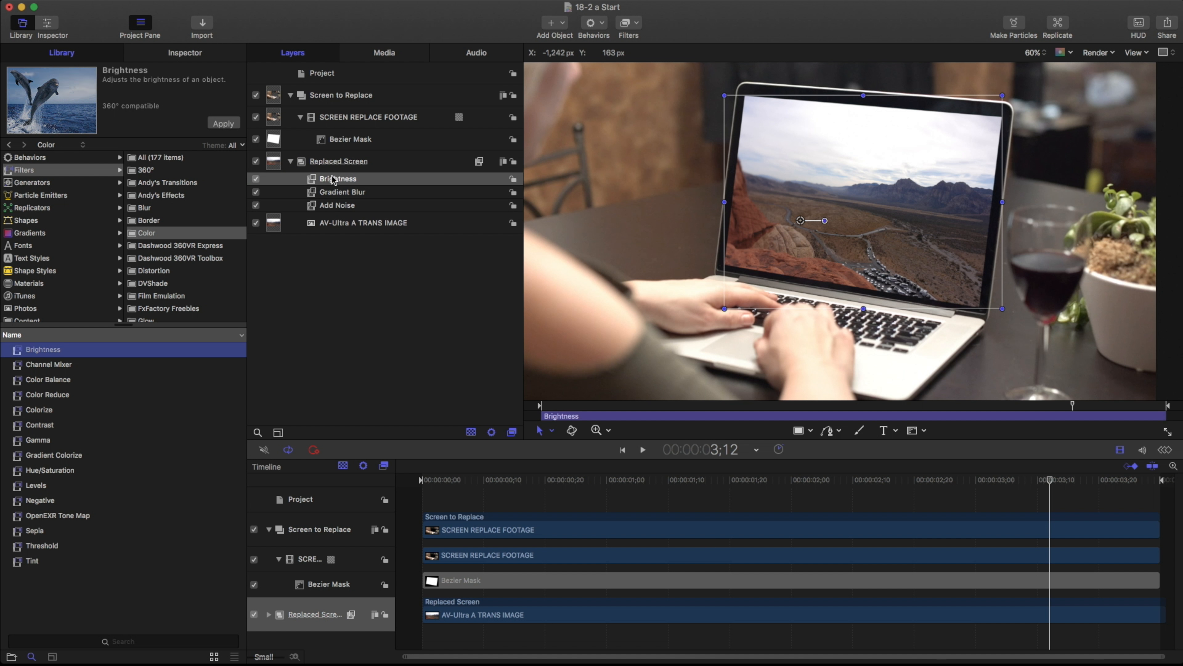
pyautogui.click(200, 54)
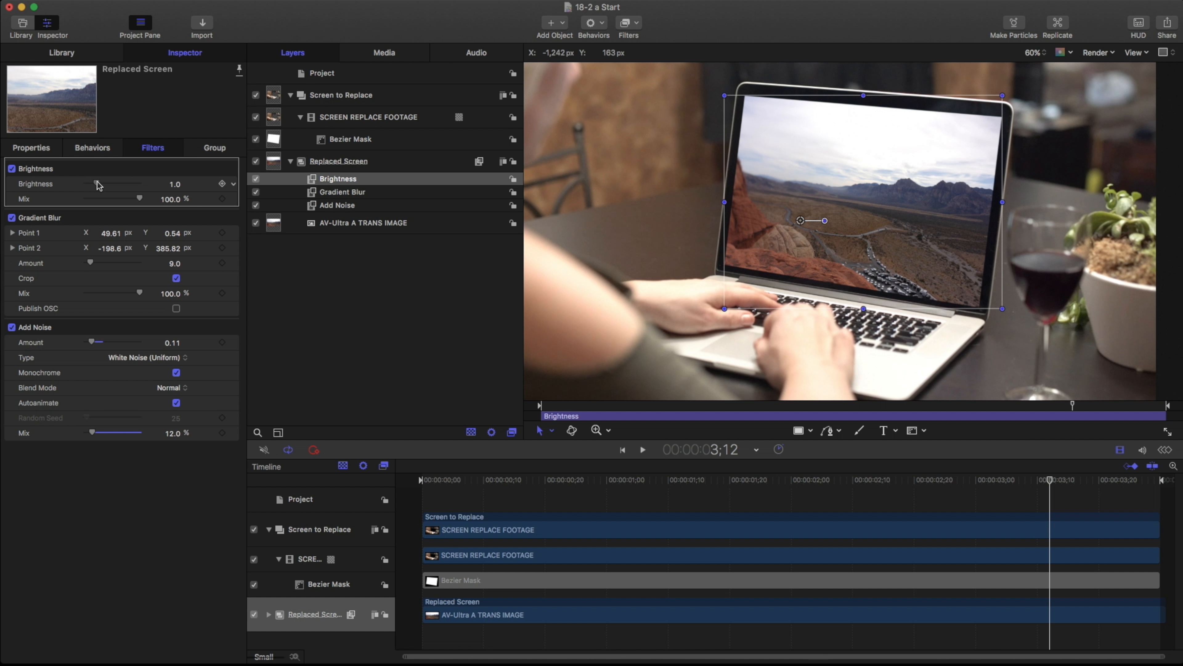
pyautogui.moveTo(98, 185); pyautogui.dragTo(94, 185)
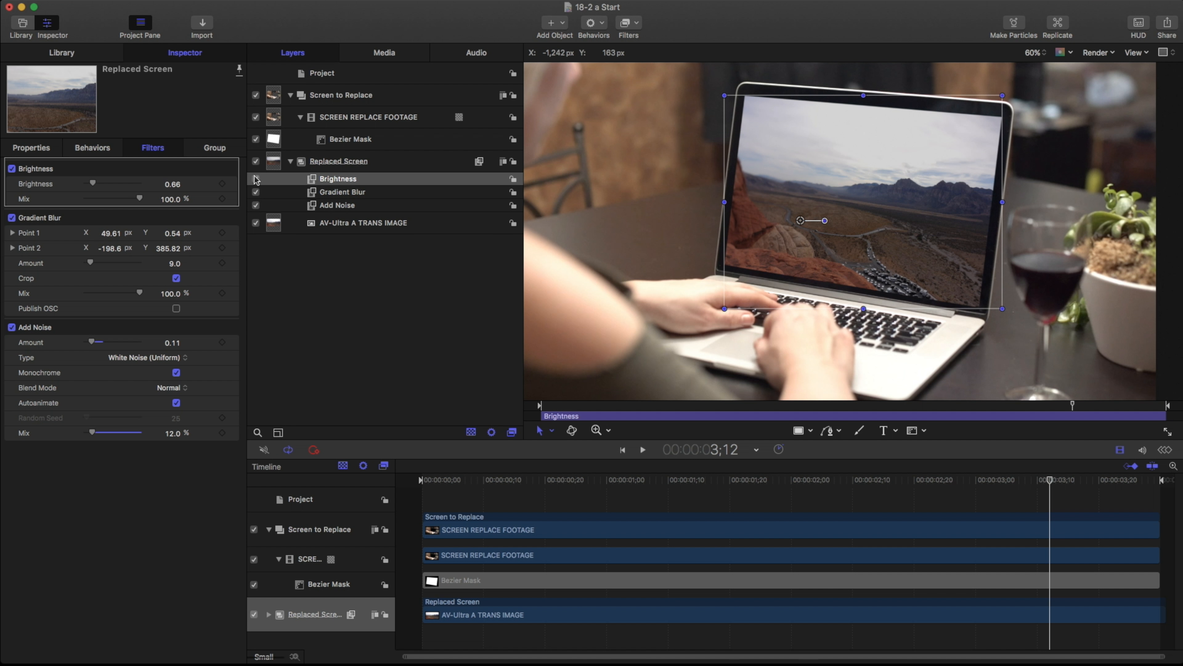
# Step: Compare the Replaced Screen group with its three filters off and on, and play the whole shot to check realism
pyautogui.moveTo(256, 179); pyautogui.dragTo(256, 205)
pyautogui.press('space')
pyautogui.press('space')
pyautogui.moveTo(256, 205); pyautogui.dragTo(280, 179)
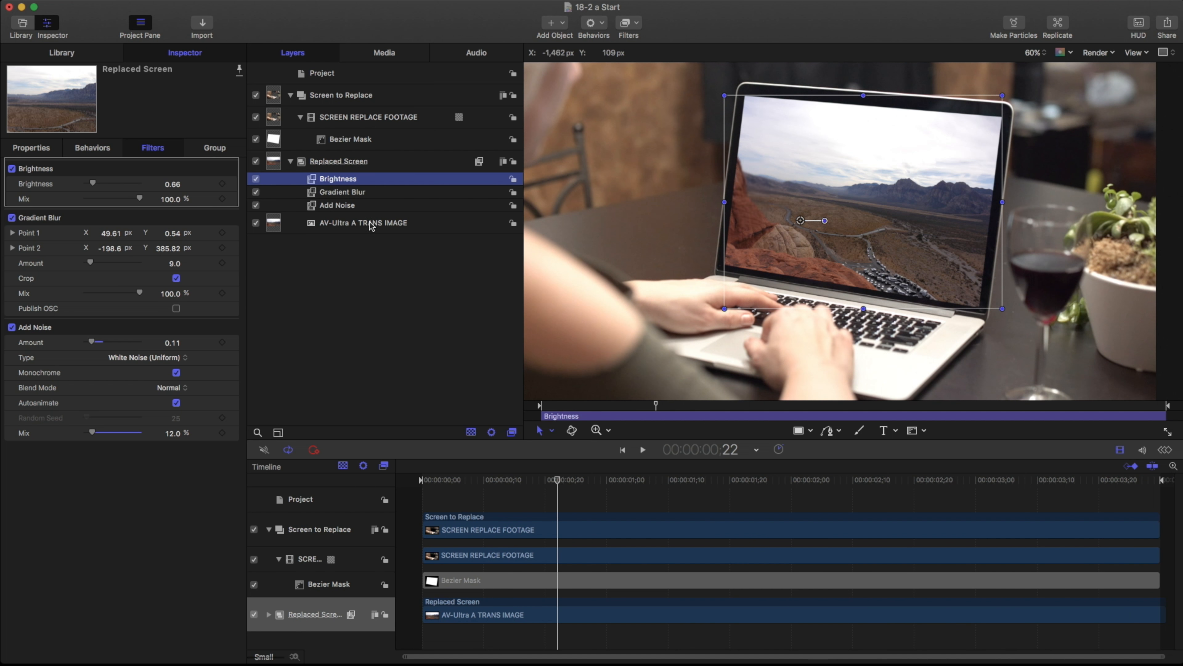
pyautogui.press('space')
pyautogui.moveTo(882, 180); pyautogui.dragTo(838, 182)
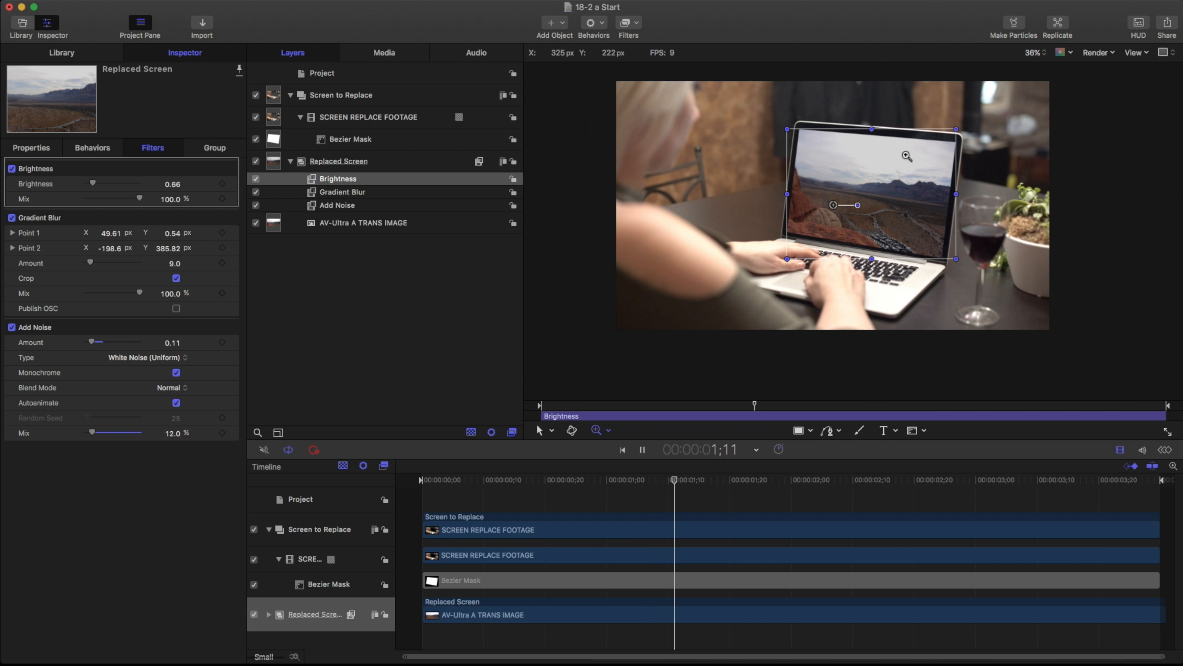
pyautogui.moveTo(905, 153); pyautogui.dragTo(851, 184)
pyautogui.press('space')
# Step: Convert the AV-Ultra A TRANS IMAGE layer in the Replaced Screen group into a drop zone
pyautogui.click(359, 162)
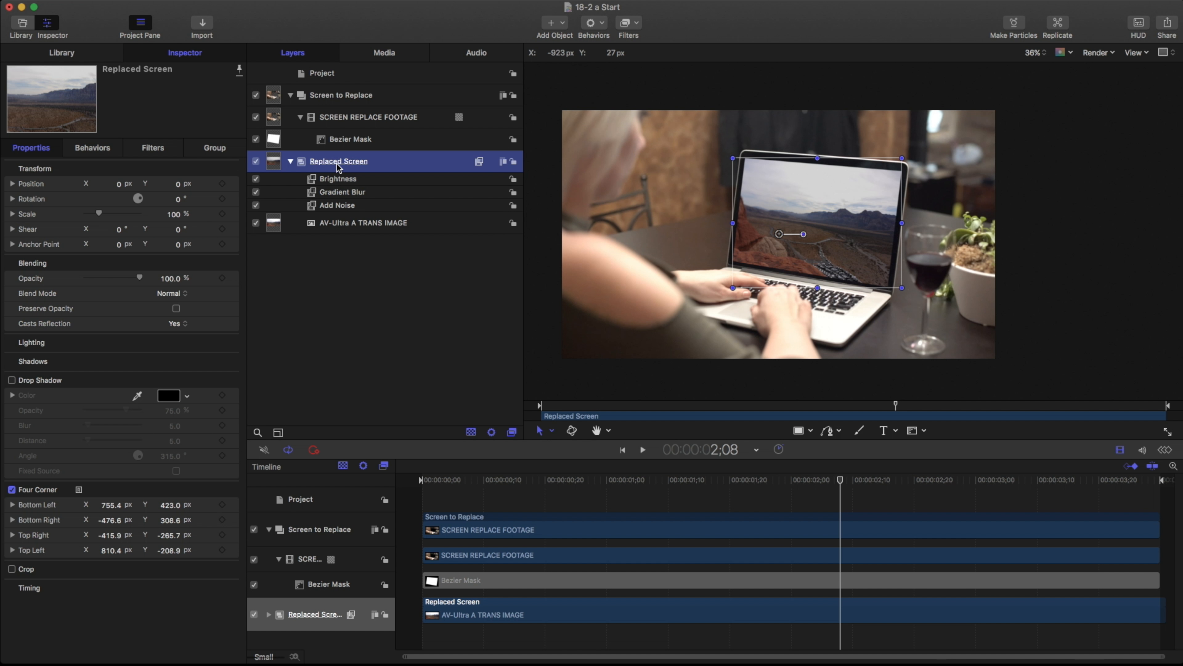
pyautogui.click(345, 223)
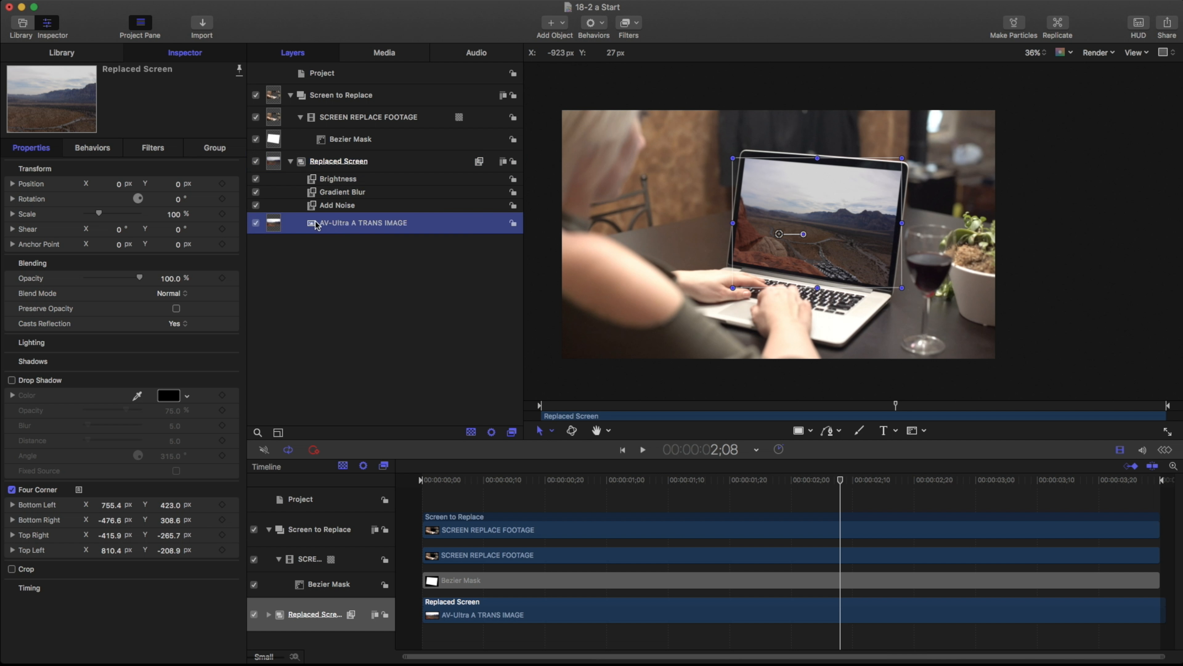
pyautogui.click(213, 149)
pyautogui.click(186, 185)
pyautogui.click(183, 196)
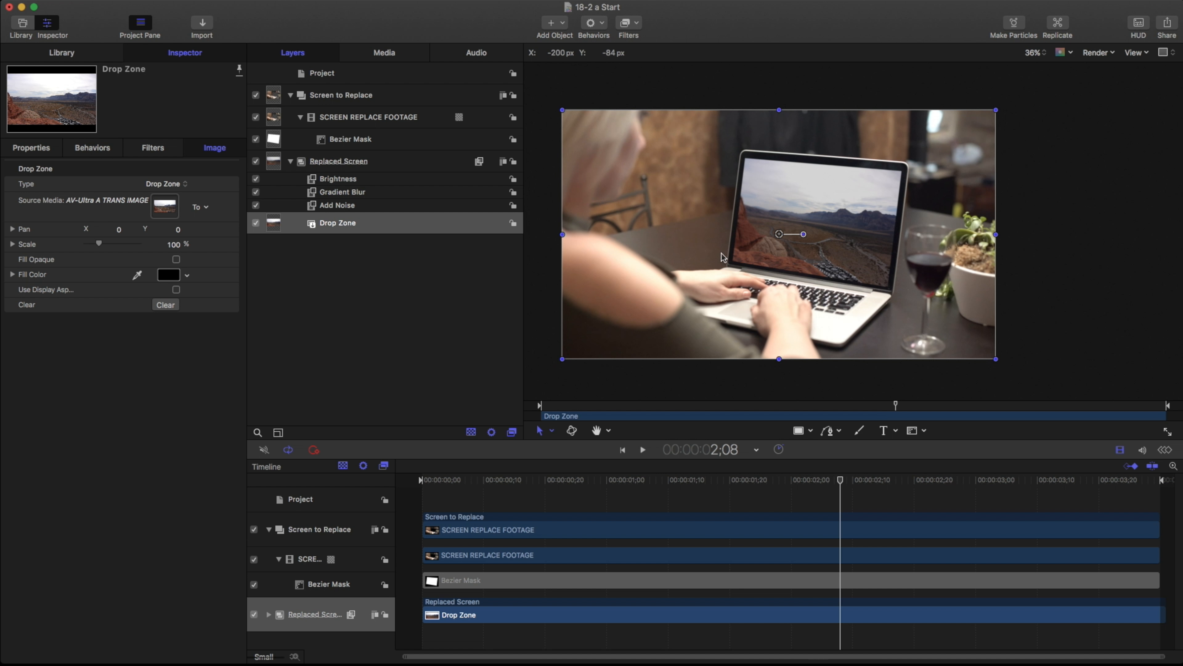
# Step: Bring the AV-Ultra B image into the project as a separate group and hide that group
pyautogui.click(336, 161)
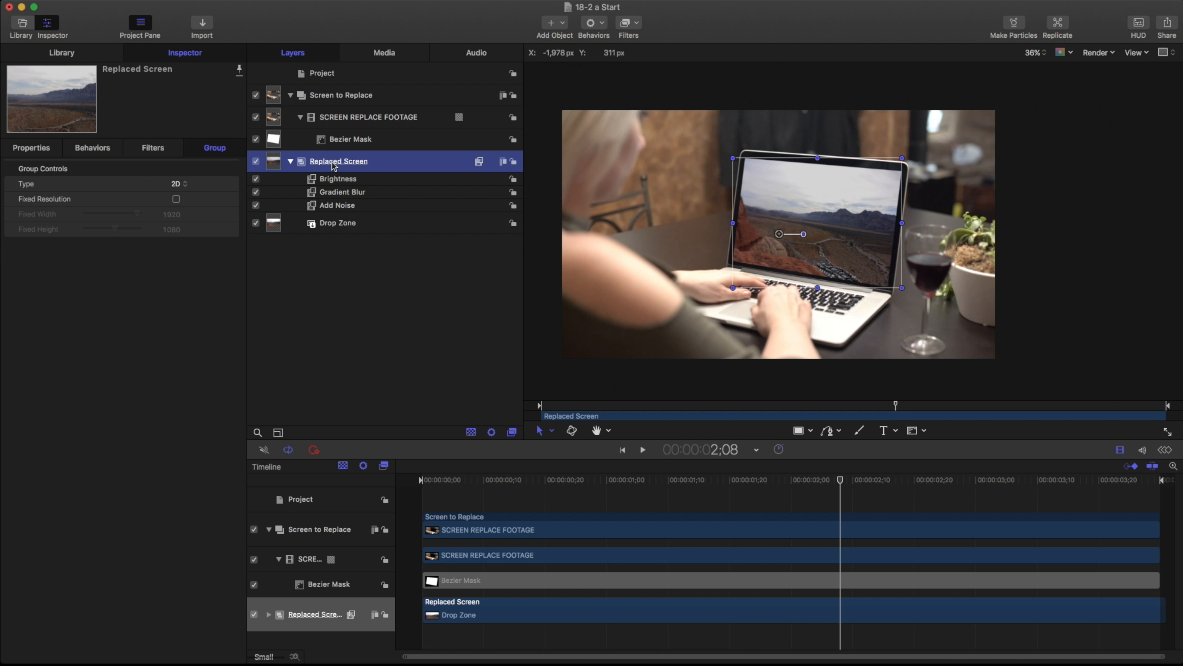
pyautogui.moveTo(219, 663); pyautogui.dragTo(348, 285)
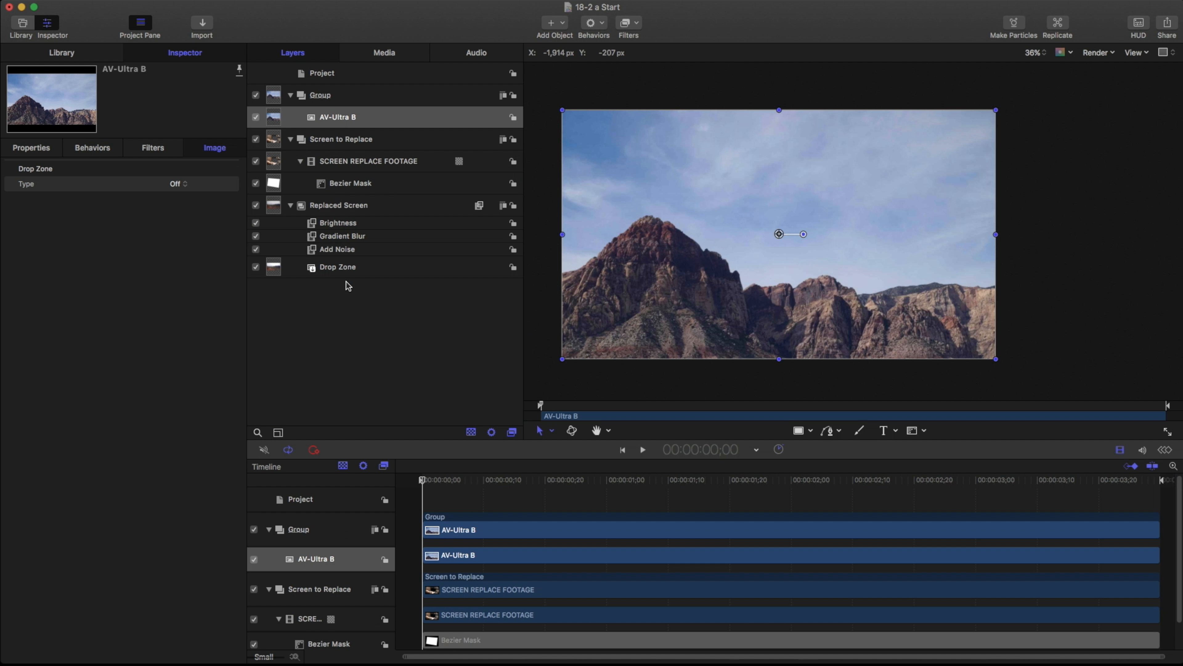
pyautogui.click(256, 96)
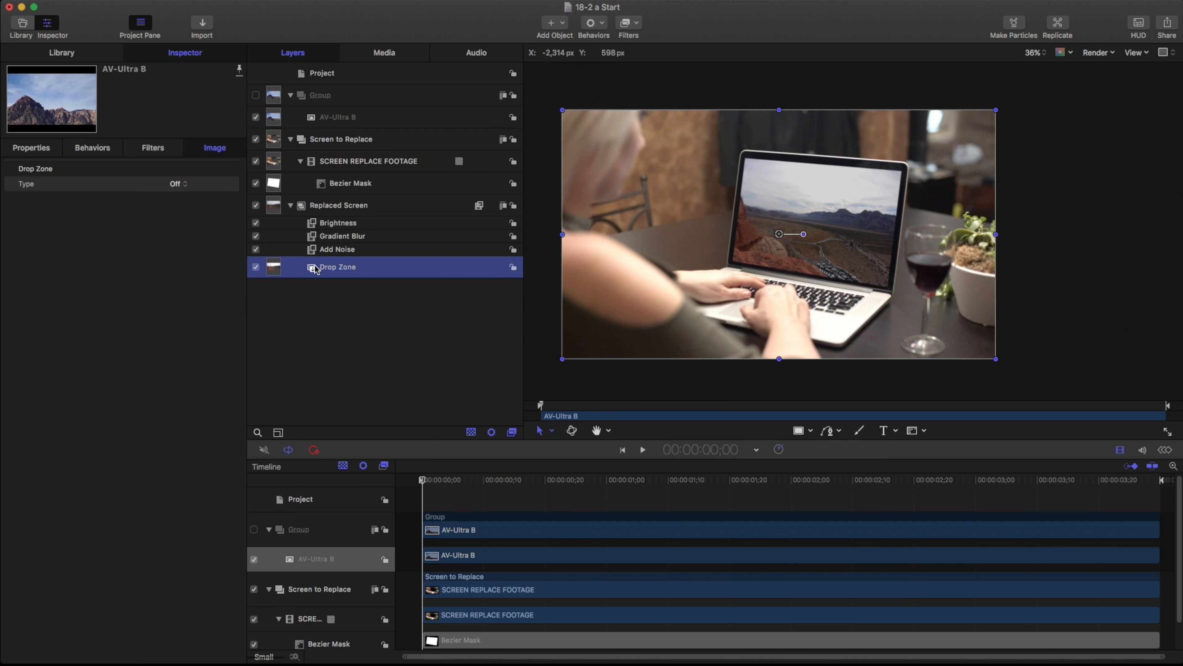
# Step: Set the Drop Zone's source media to AV-Ultra B, check the shot along the timeline and collapse the Replaced Screen group
pyautogui.click(326, 272)
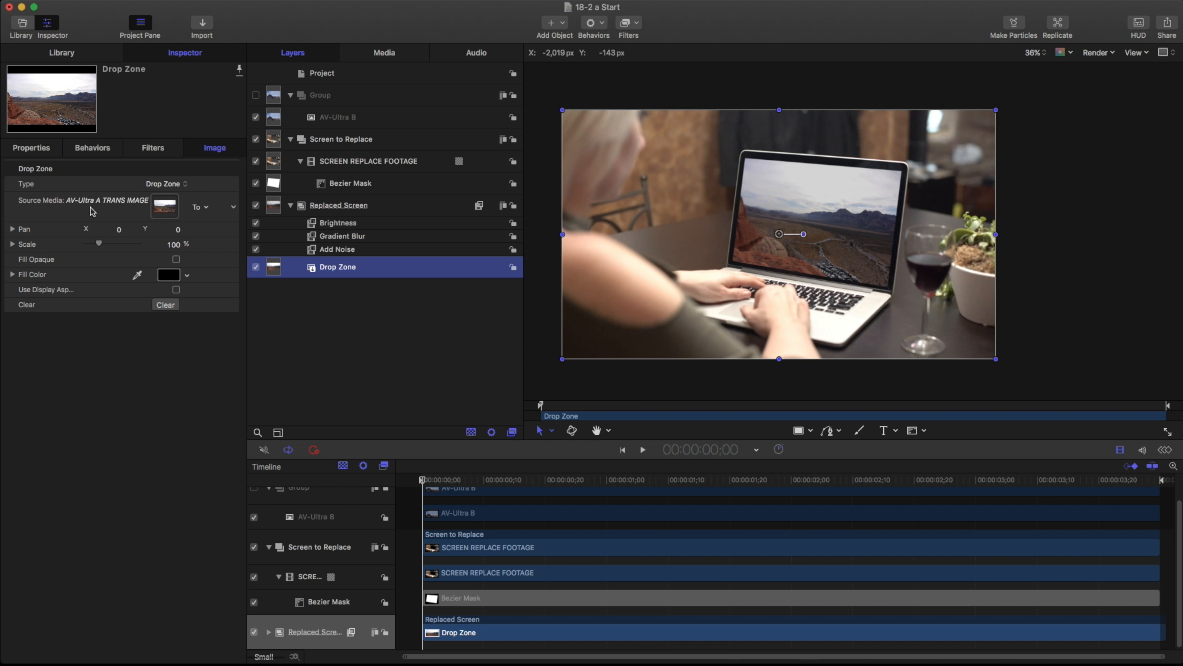
pyautogui.click(204, 208)
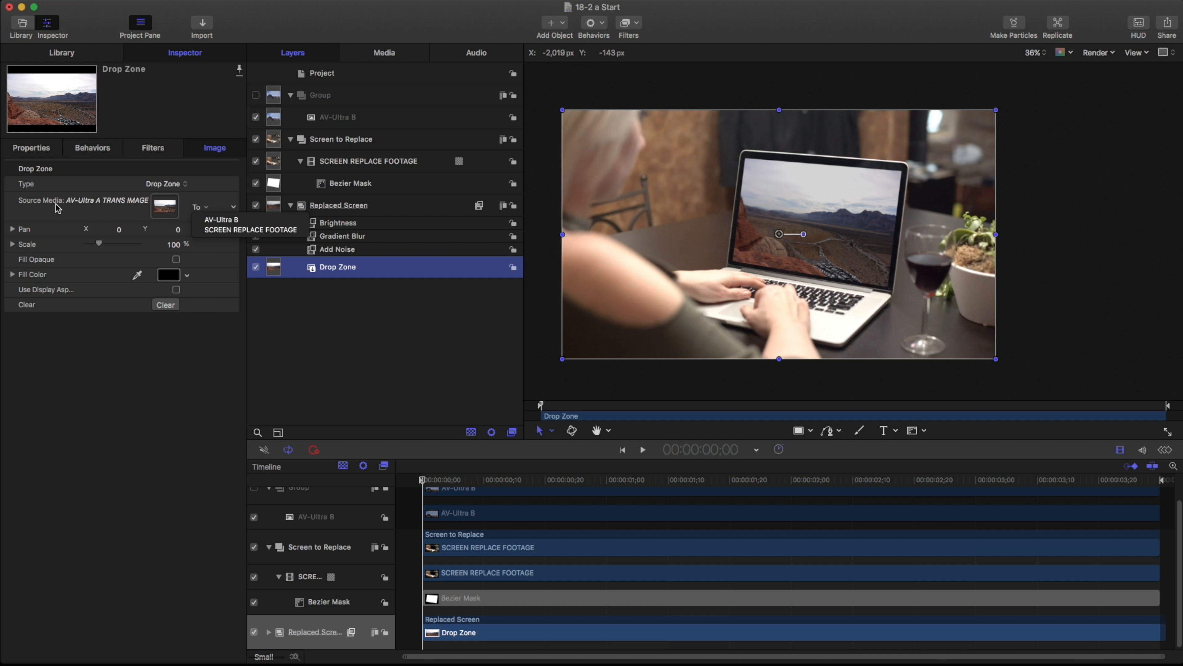
pyautogui.click(216, 220)
pyautogui.moveTo(440, 479); pyautogui.dragTo(988, 482)
pyautogui.click(291, 205)
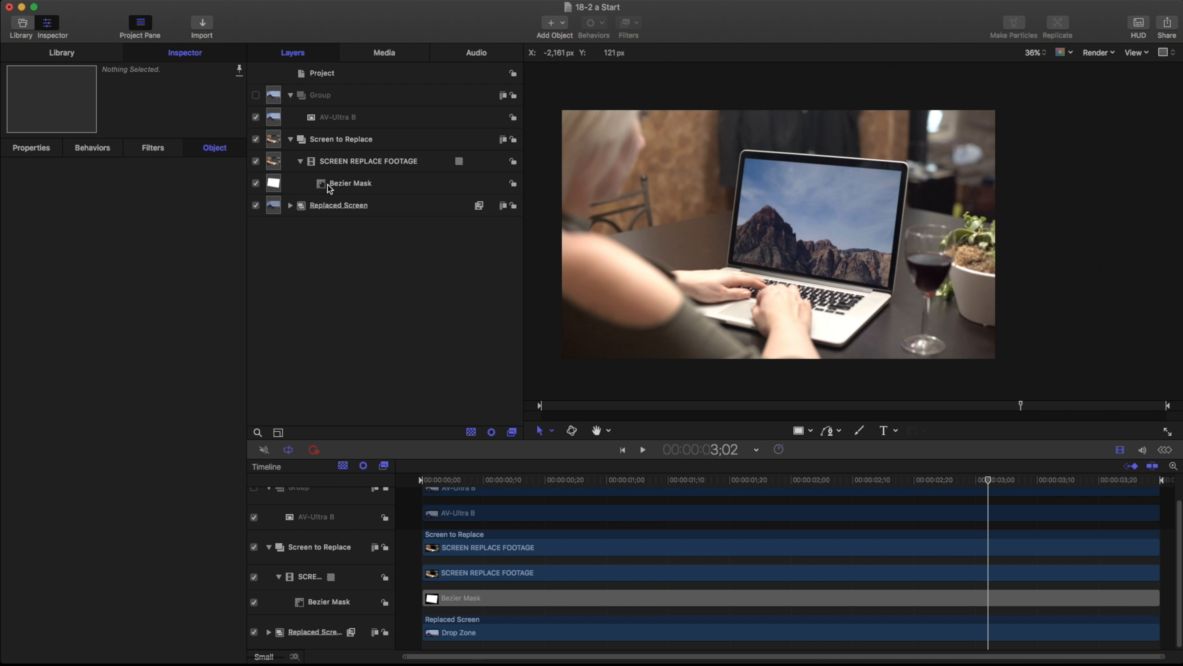
# Step: Turn off the footage's Bezier Mask and compare the shot with the Replaced Screen group hidden and shown
pyautogui.click(330, 184)
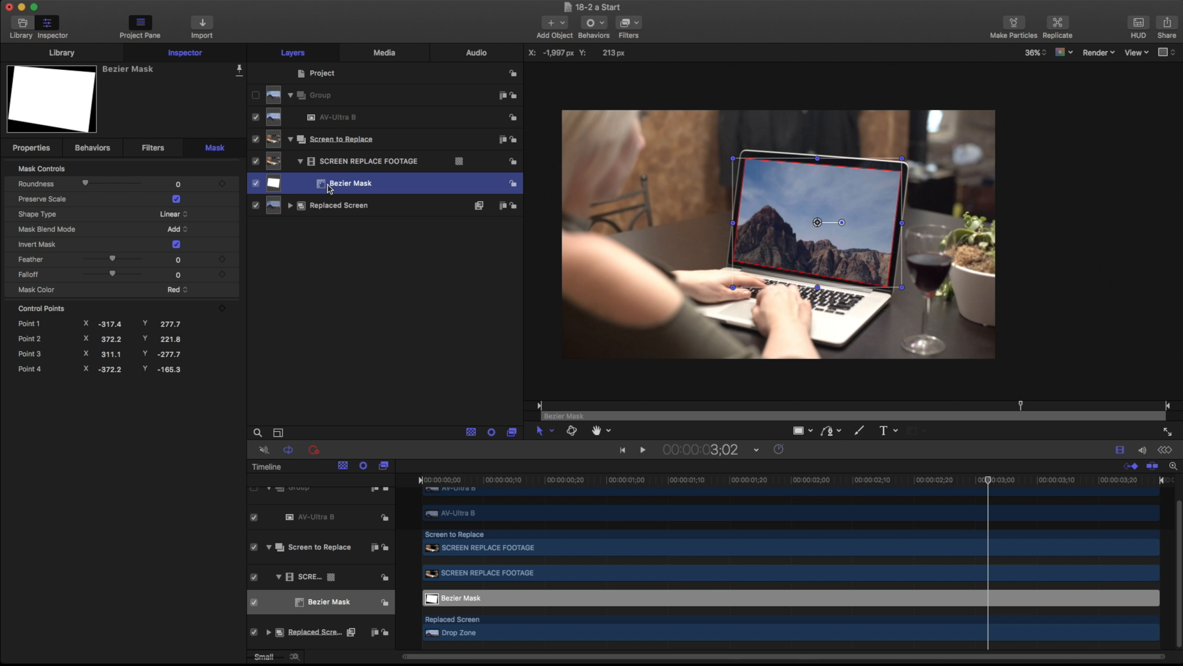
pyautogui.click(255, 206)
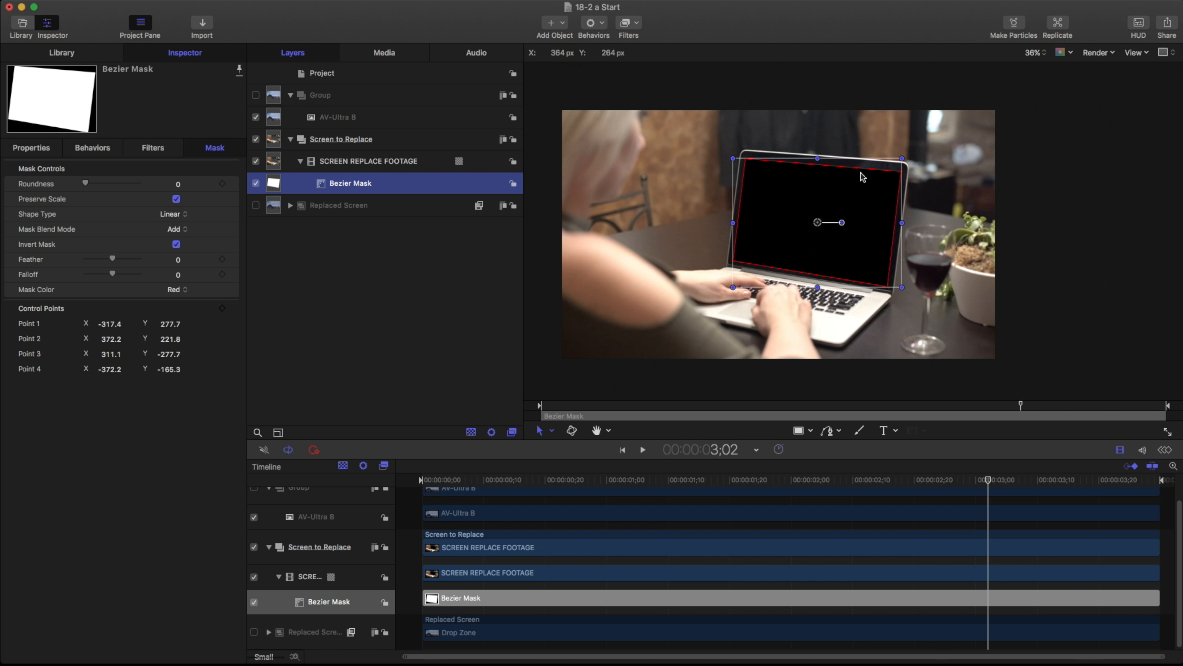
pyautogui.click(255, 183)
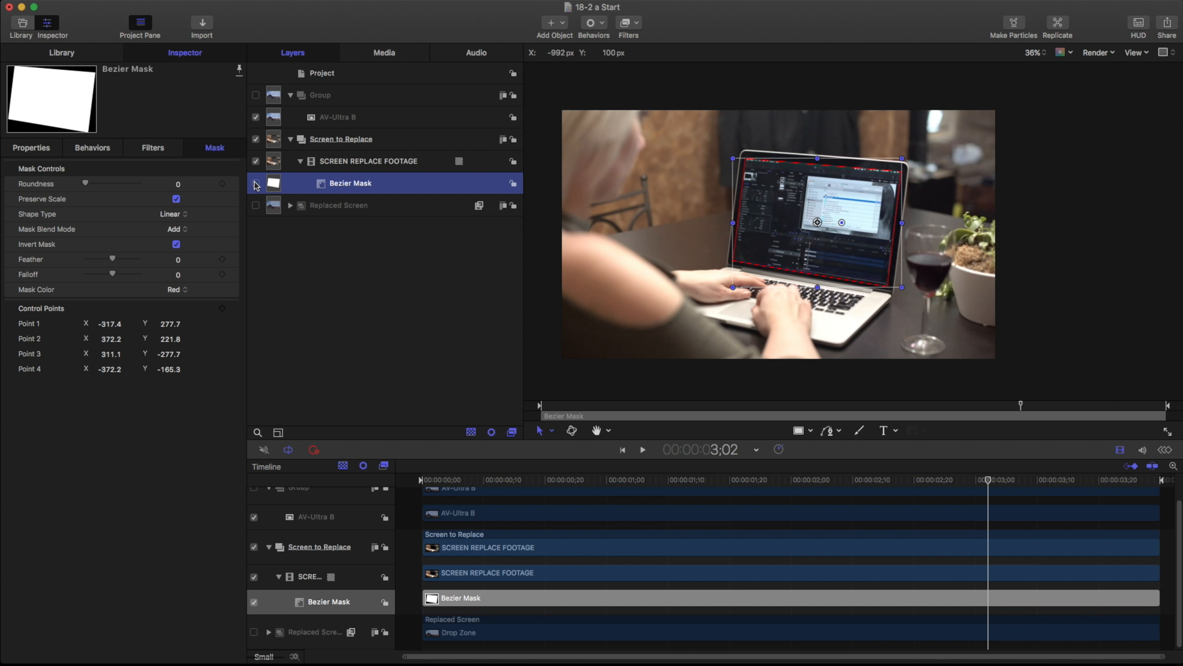
pyautogui.click(328, 207)
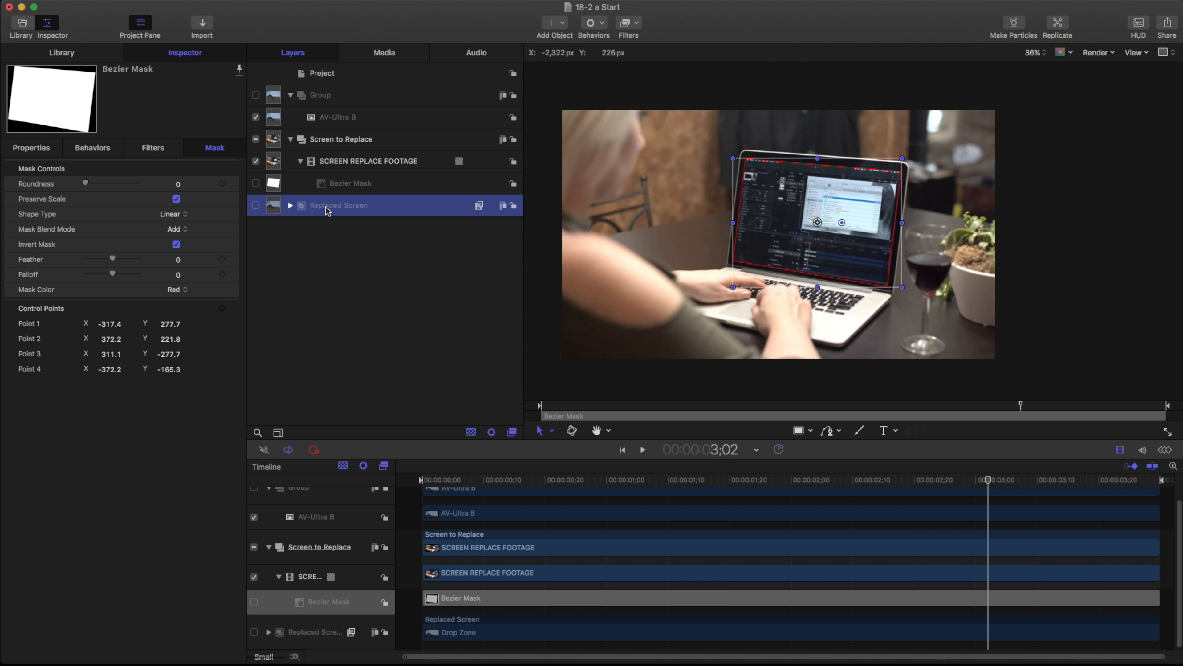
pyautogui.click(255, 205)
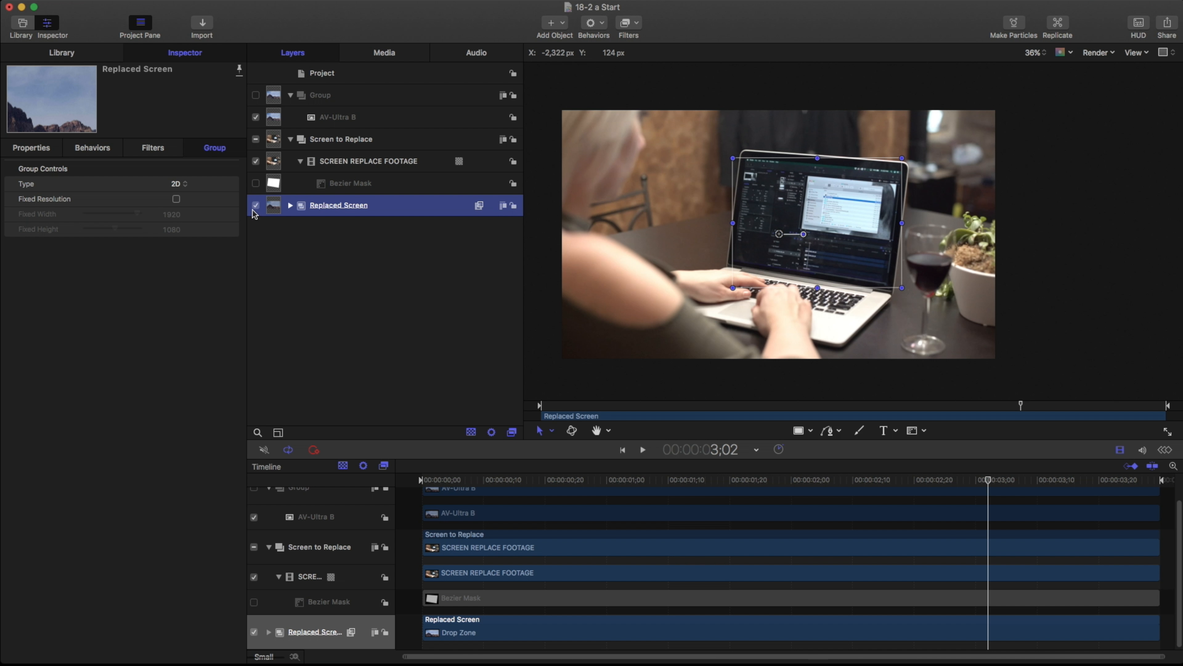
# Step: Delete the Bezier Mask from the footage and move the Replaced Screen group above the Screen to Replace group
pyautogui.click(353, 184)
pyautogui.press('Delete')
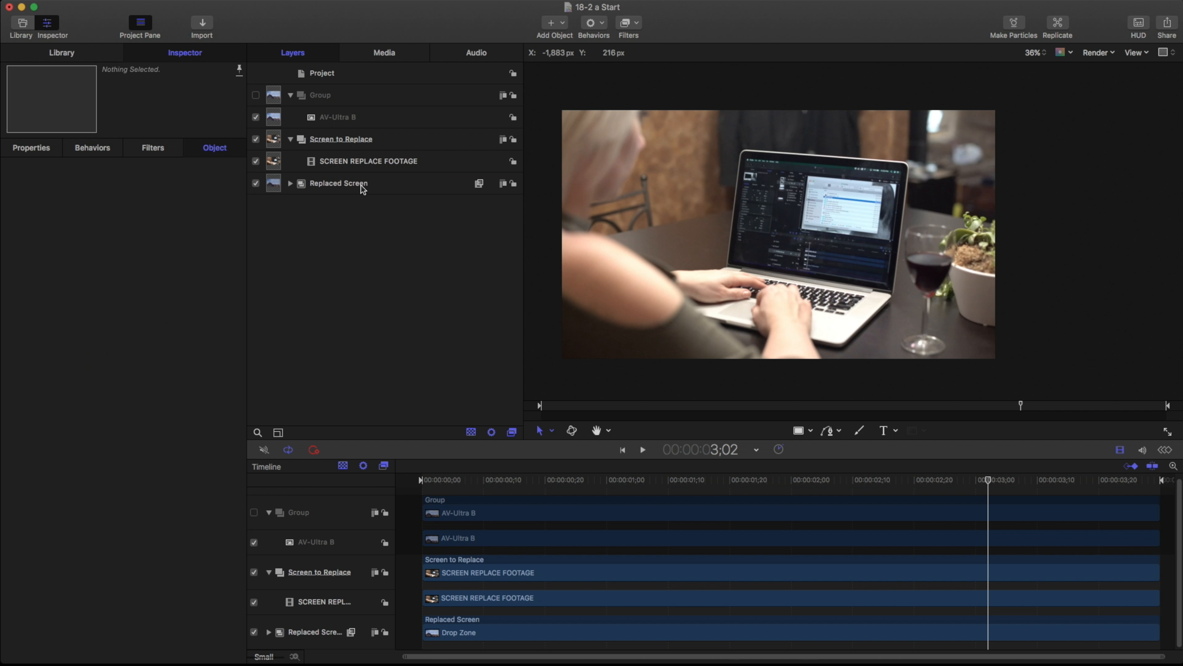
pyautogui.click(325, 183)
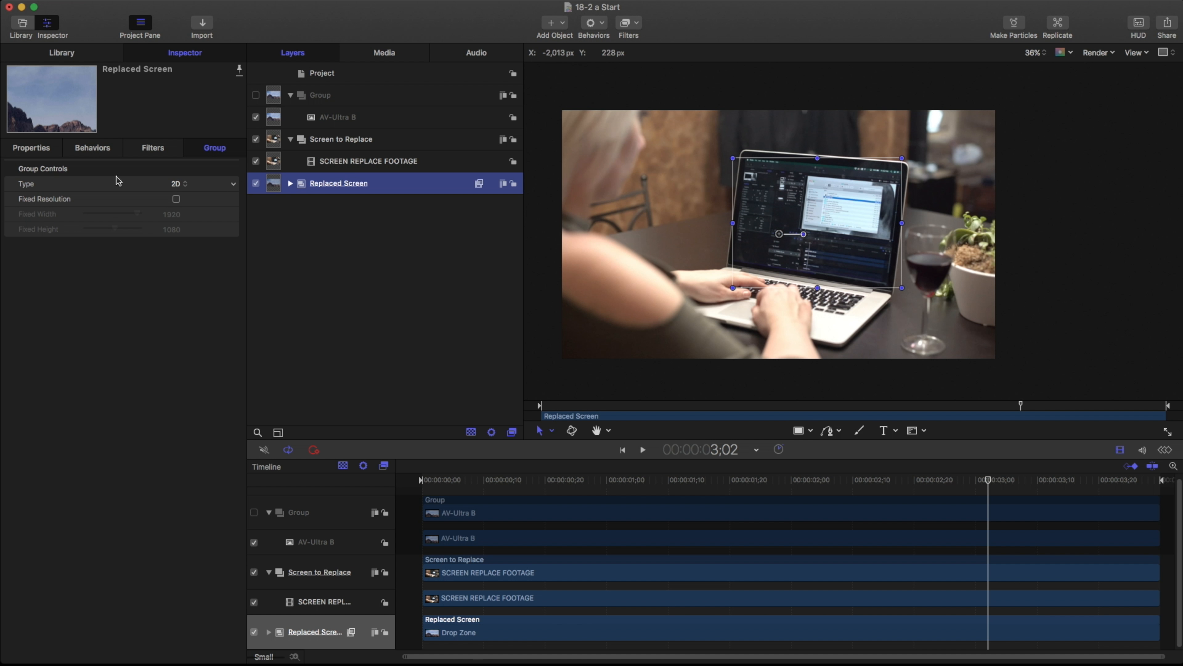
pyautogui.click(35, 150)
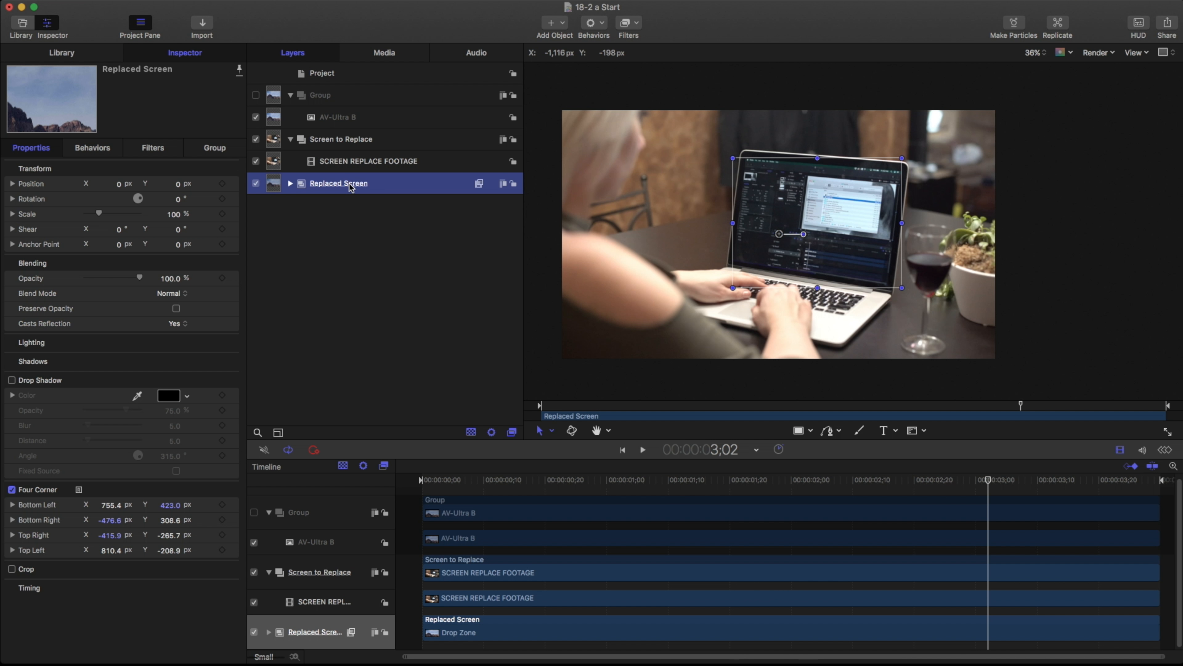
pyautogui.moveTo(350, 186); pyautogui.dragTo(349, 133)
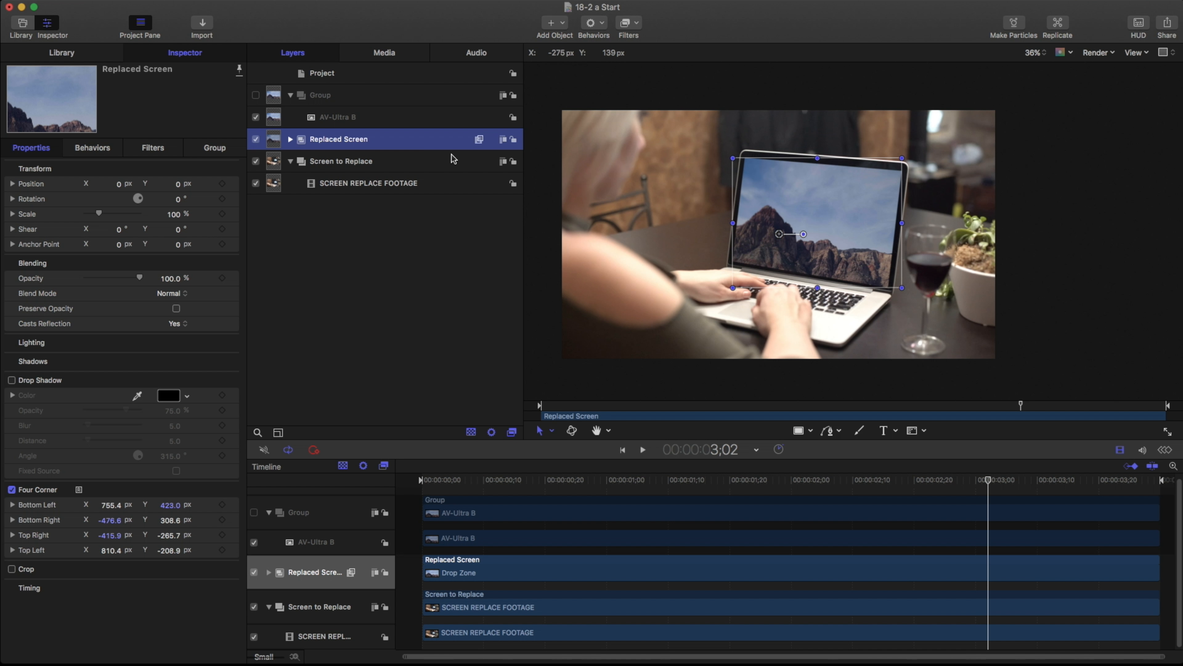
pyautogui.click(291, 140)
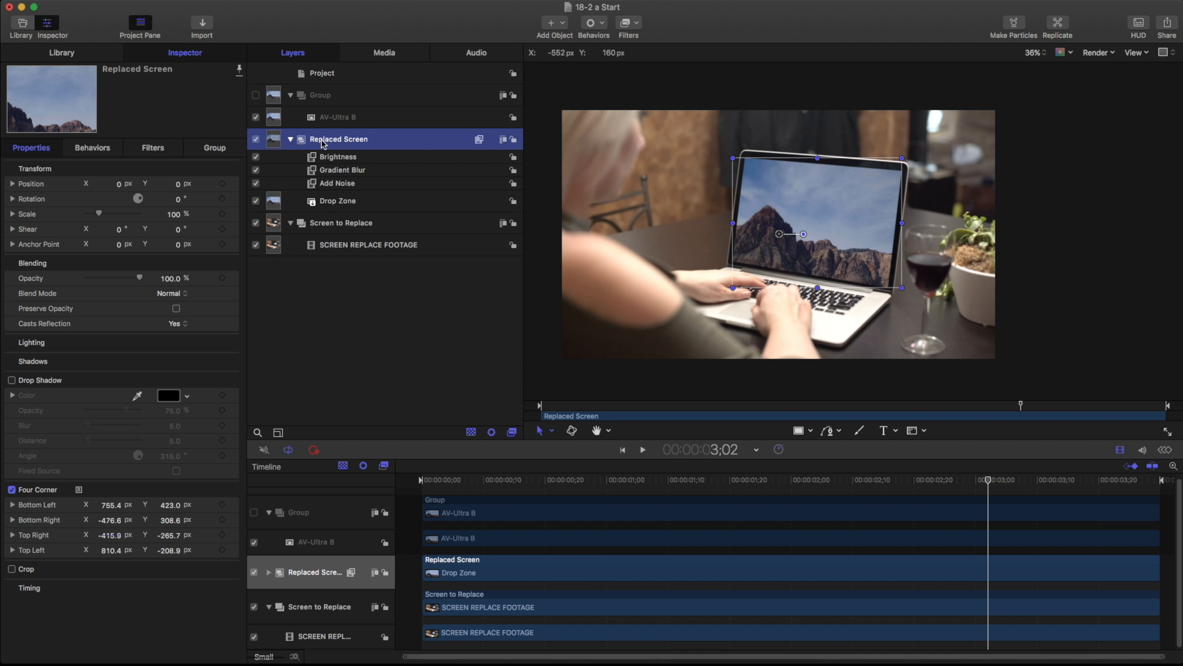
pyautogui.click(324, 205)
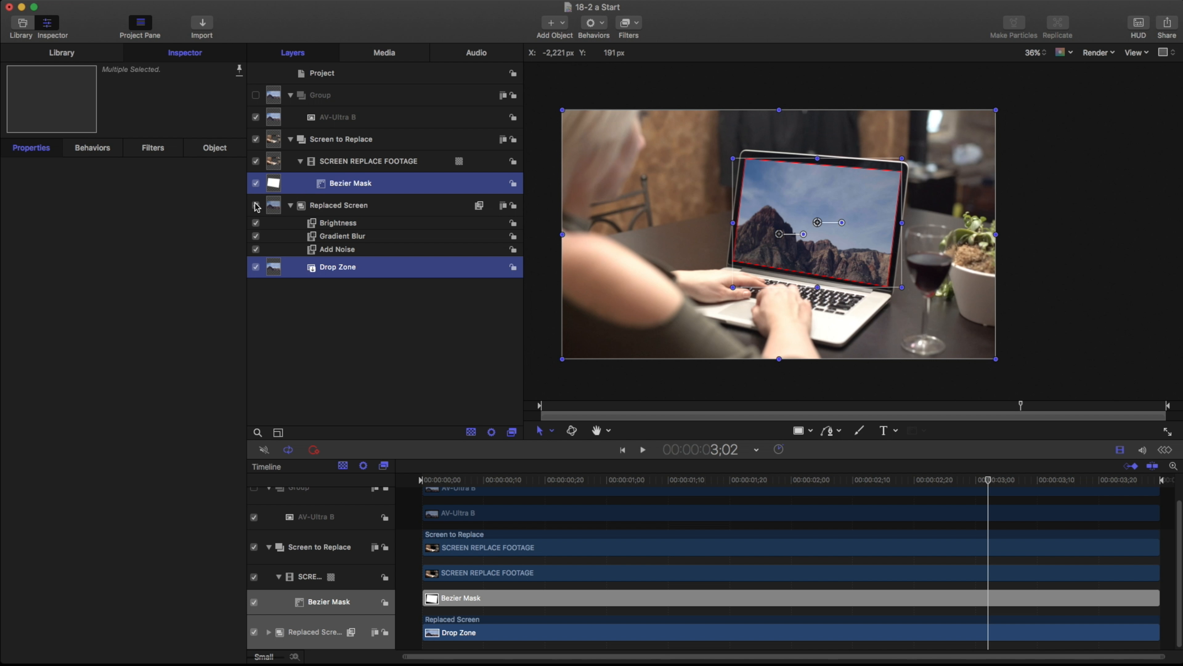
# Step: Hide the Replaced Screen group and set the canvas to the Transparent display to examine the masked laptop screen
pyautogui.click(255, 205)
pyautogui.click(1072, 53)
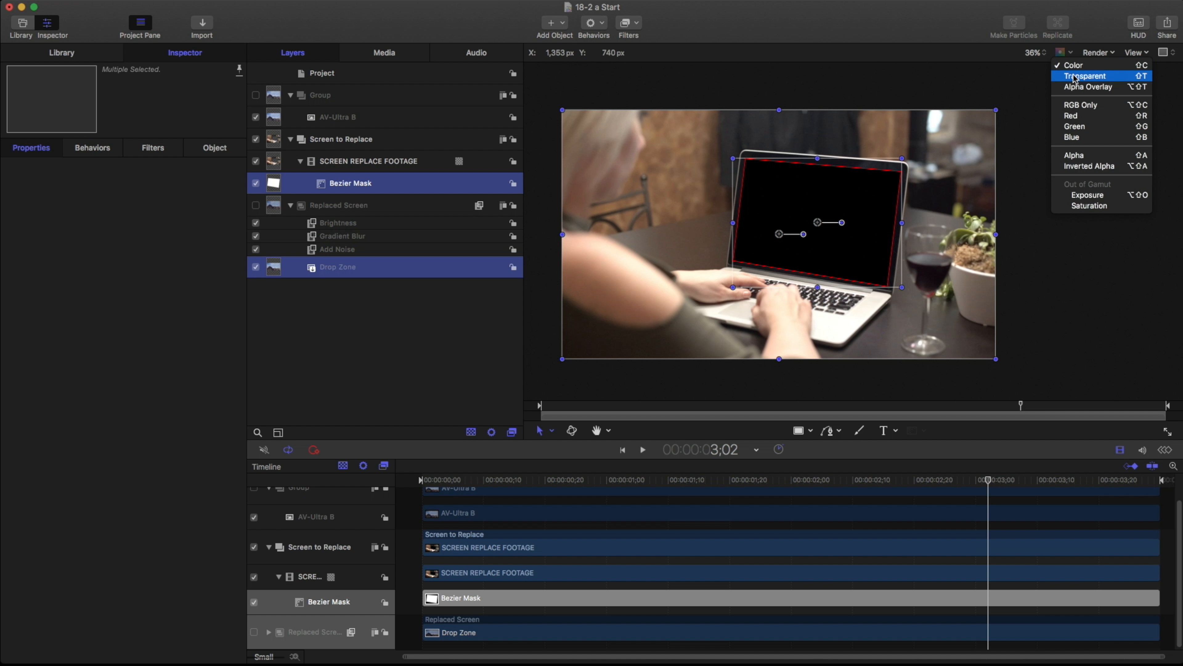
pyautogui.click(1083, 76)
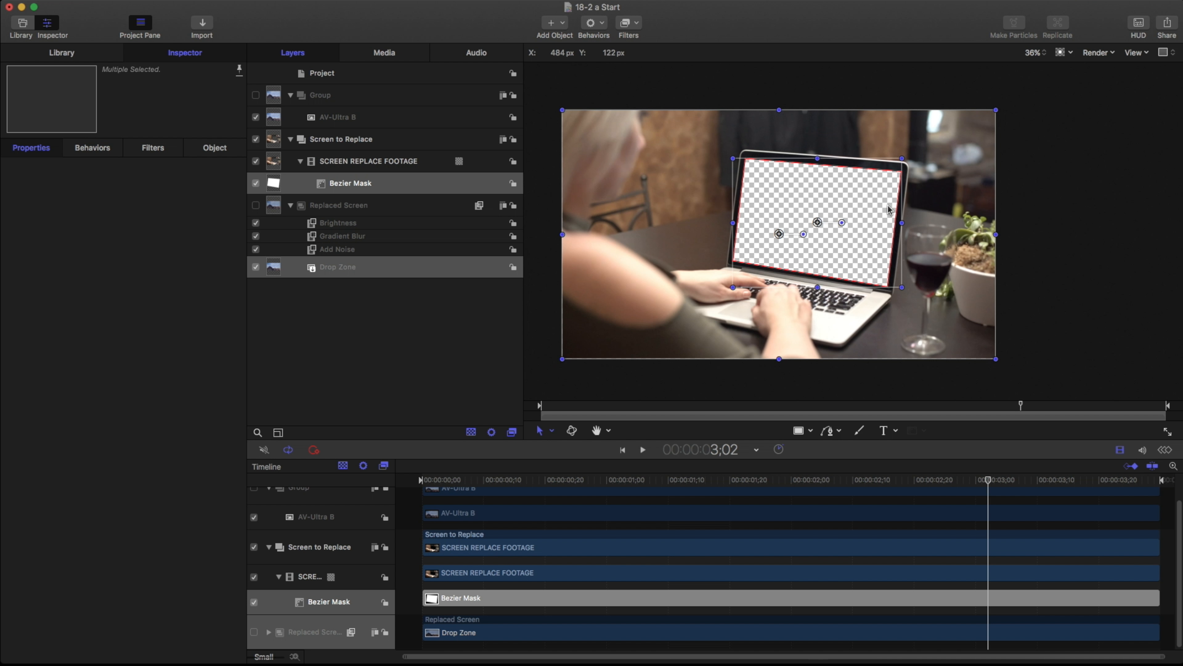
# Step: Move the Replaced Screen group above the Screen to Replace group and make it visible again
pyautogui.click(318, 210)
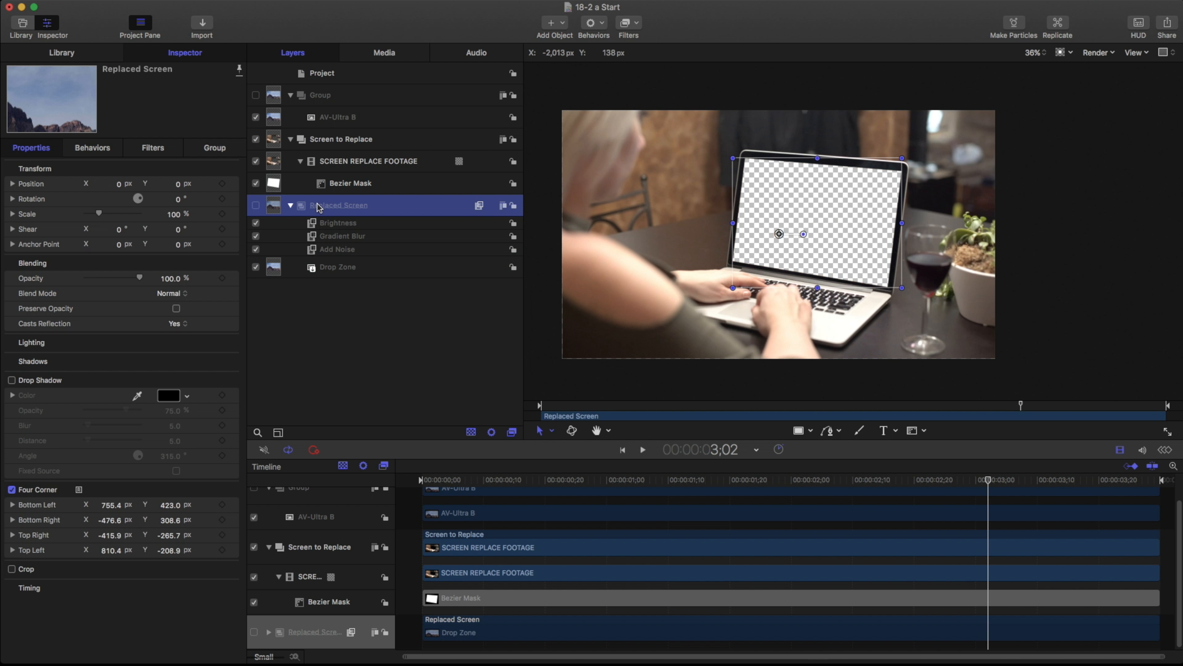
pyautogui.moveTo(319, 208); pyautogui.dragTo(299, 133)
pyautogui.click(256, 139)
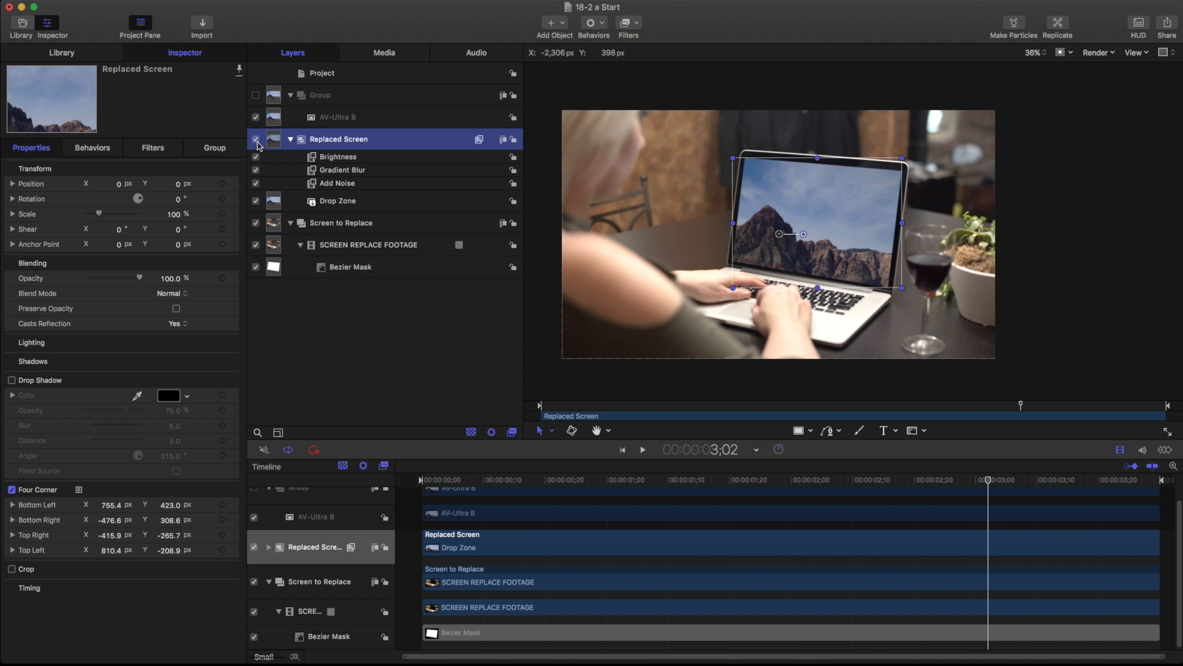